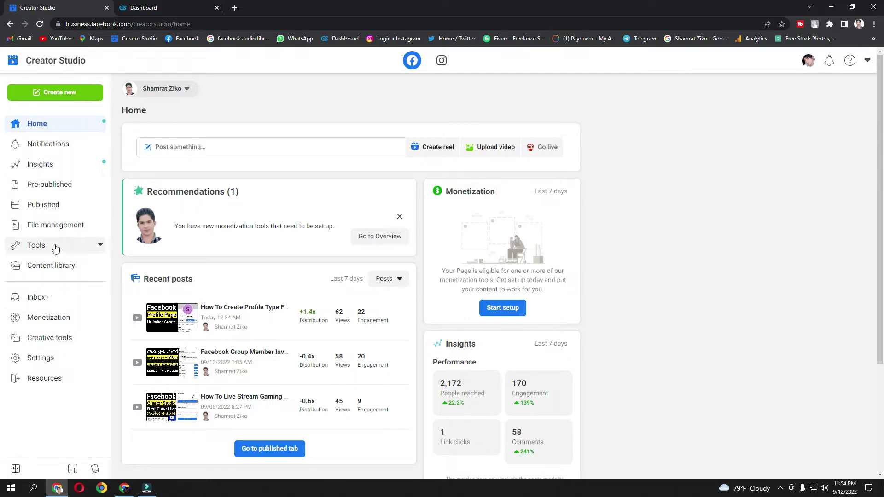
Step: Look over the list of Pages available to view and the content types offered for creating something new
mouse_move(48, 385)
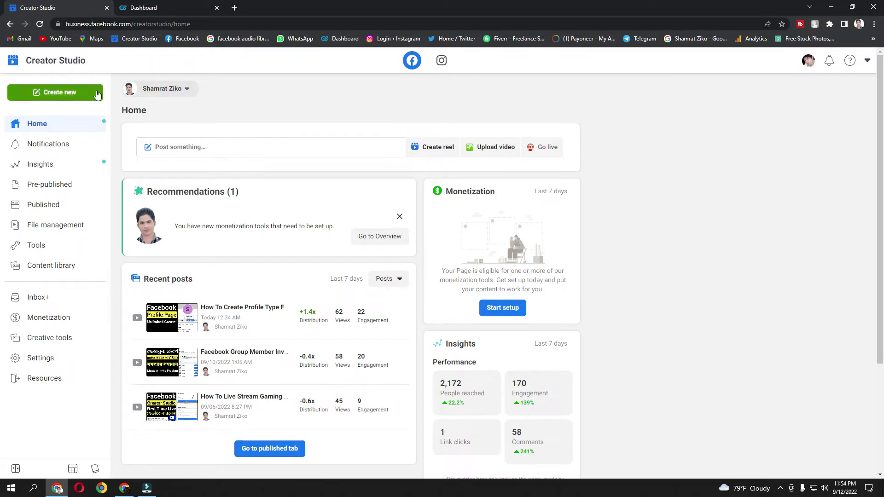
click(174, 92)
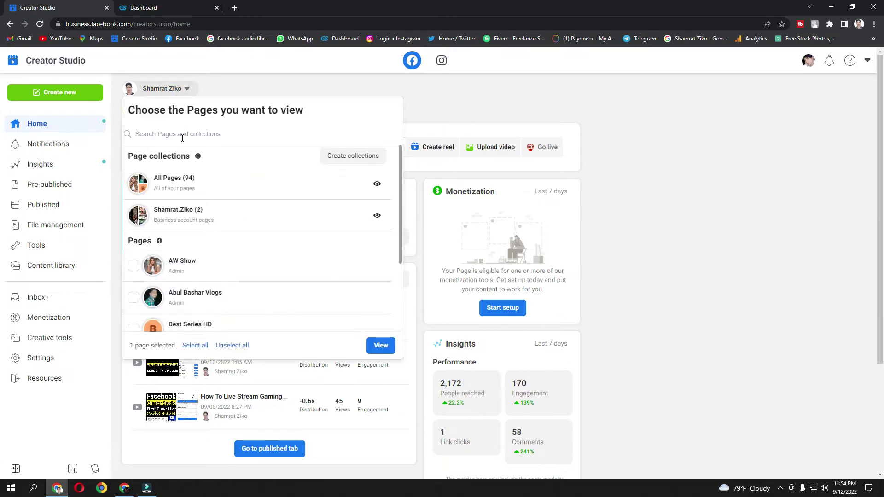
click(258, 91)
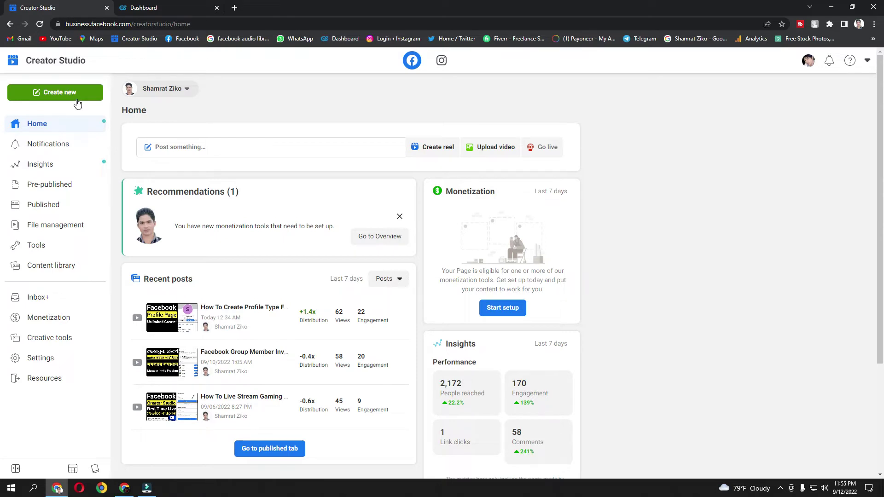
click(78, 99)
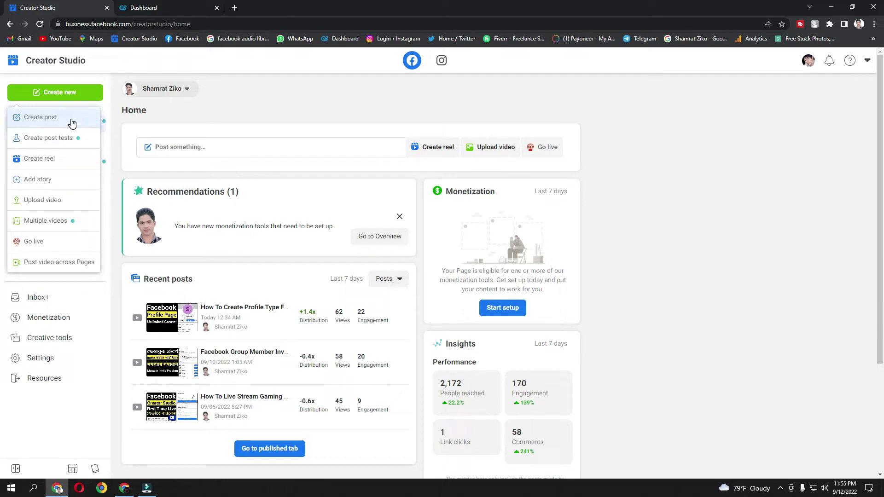
mouse_move(44, 147)
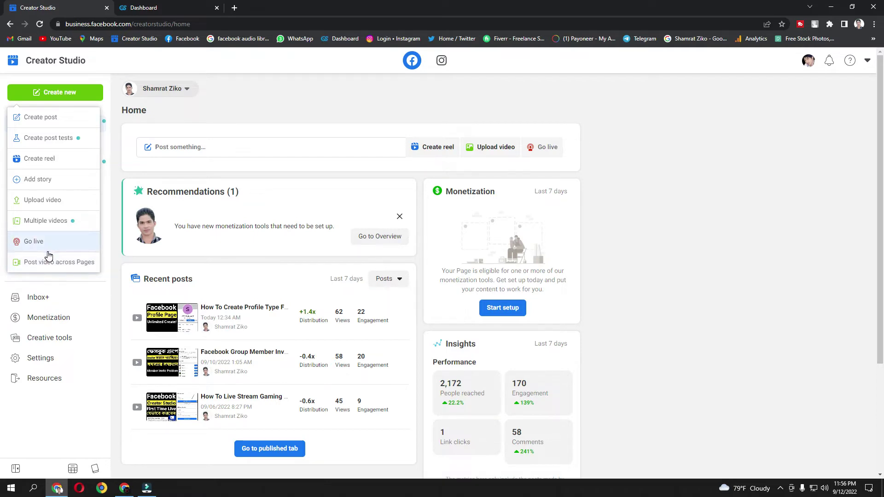
click(245, 104)
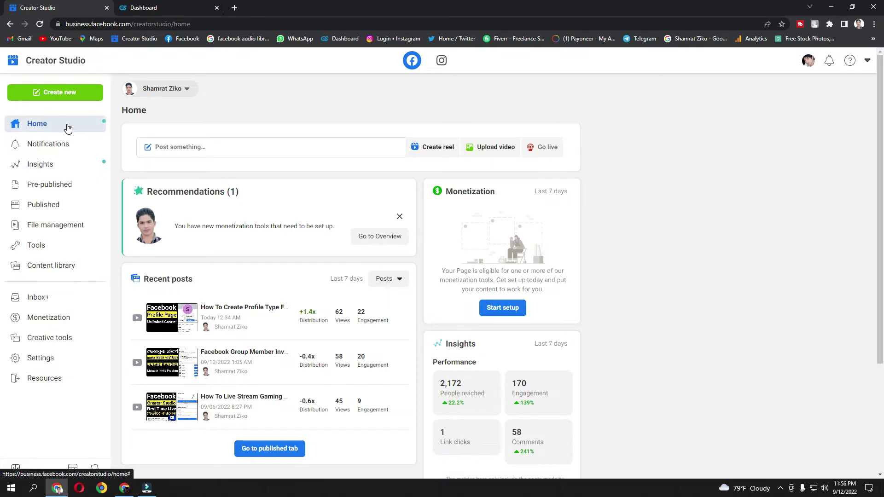
Step: Review the Home overview, including recommendations, recent posts, monetization, insights and post summaries
click(58, 133)
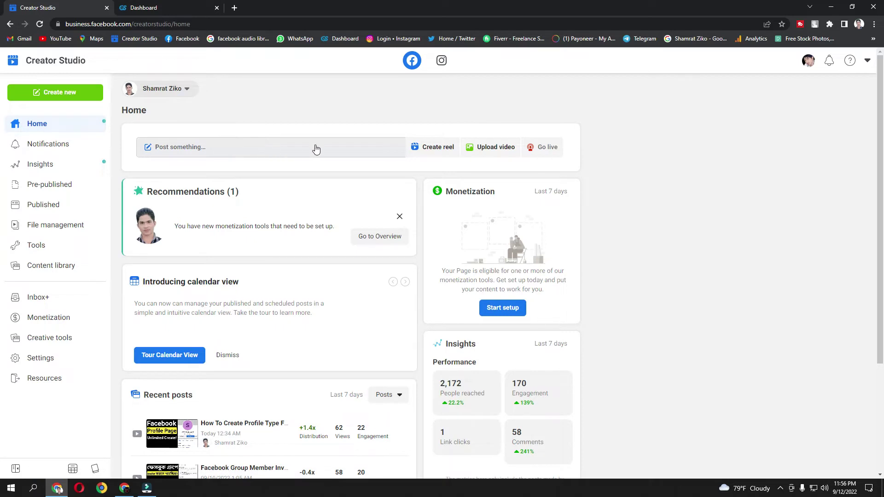
scroll(345, 158, down, 1)
scroll(413, 157, down, 2)
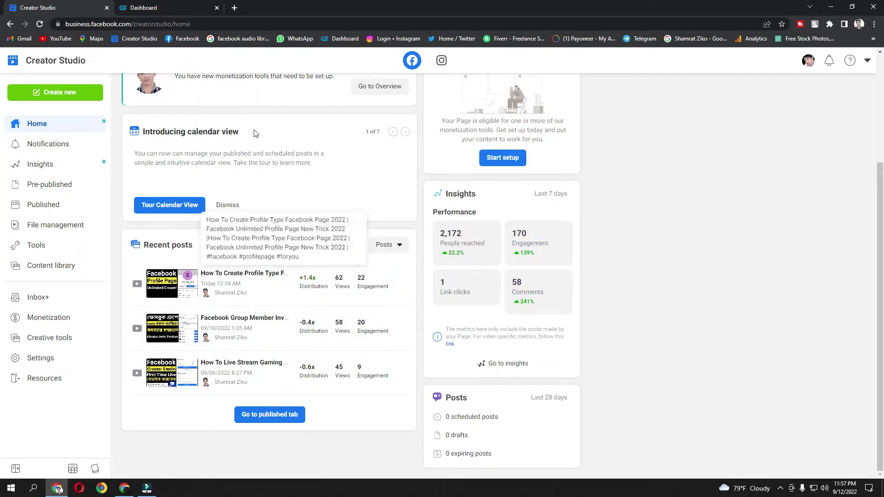
scroll(300, 138, up, 1)
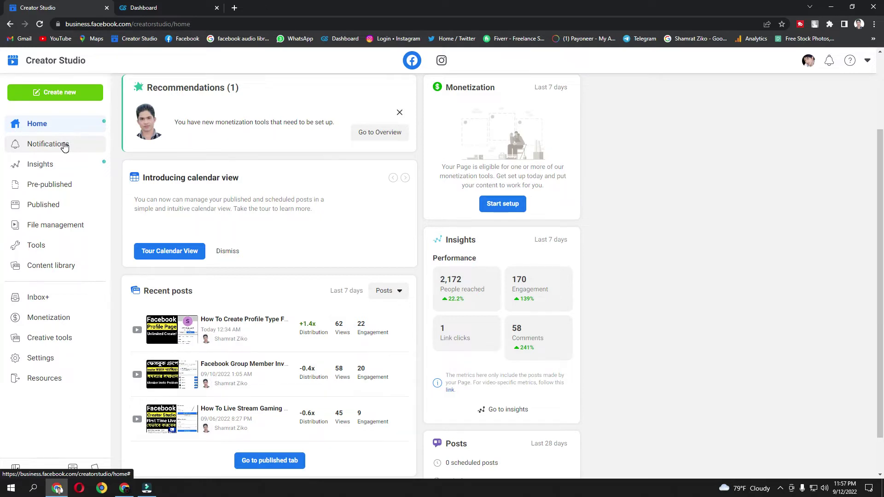
Step: Check the alerts, recommendations and updates in Notifications, and return to Home
click(64, 147)
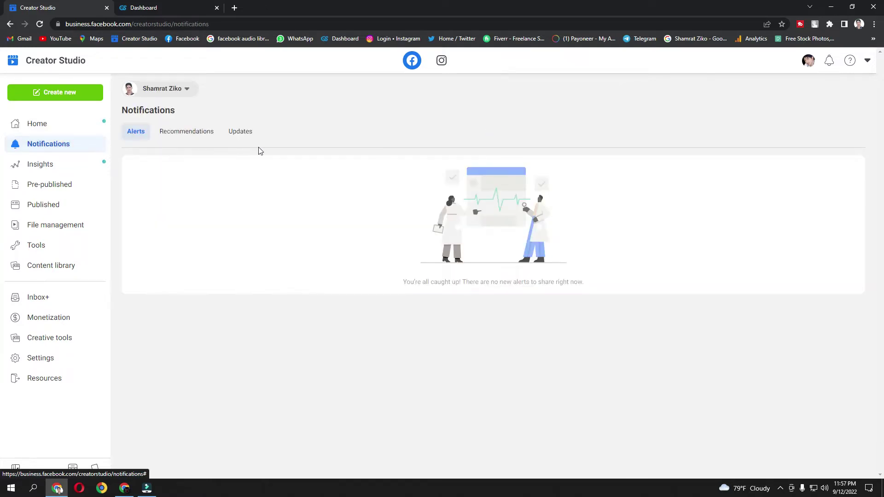
click(192, 134)
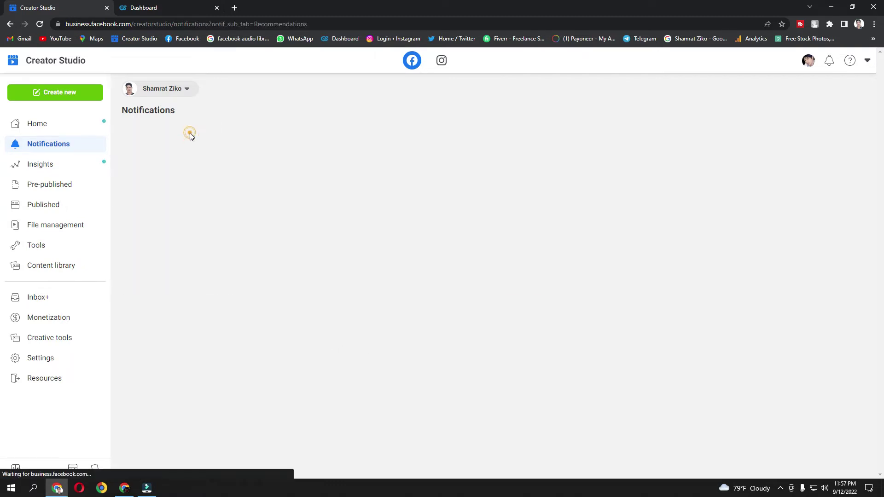
click(243, 138)
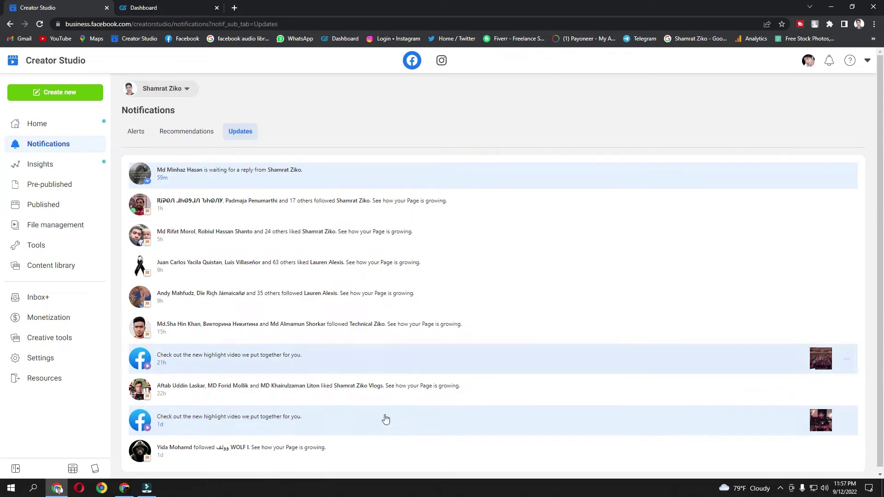
click(55, 124)
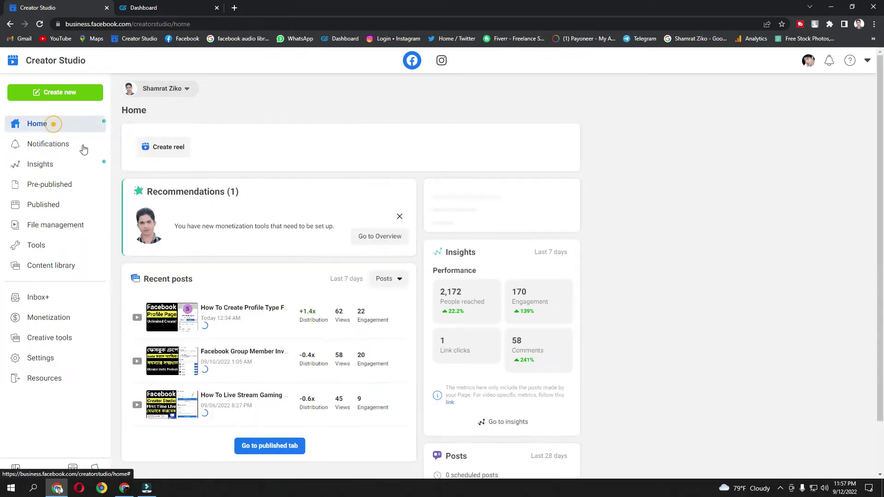
Step: Show the video performance insights for the custom date range Aug 1 to Aug 31, 2022
click(70, 163)
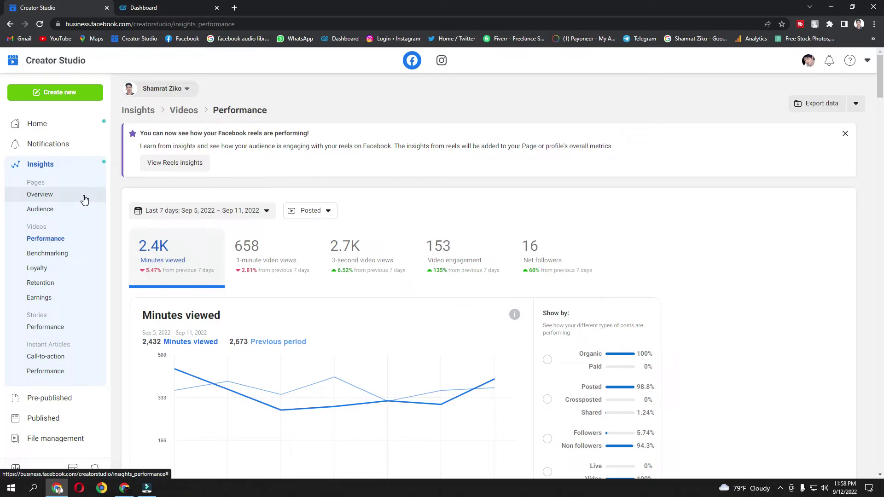
click(233, 217)
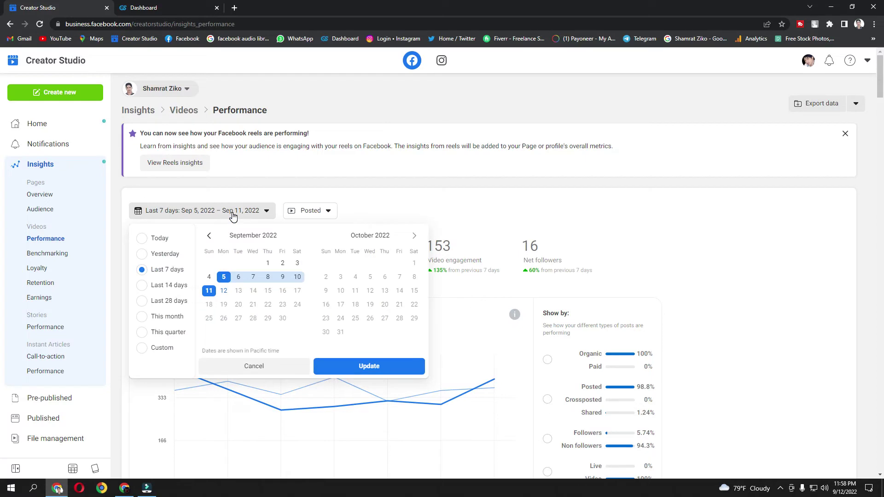
click(209, 236)
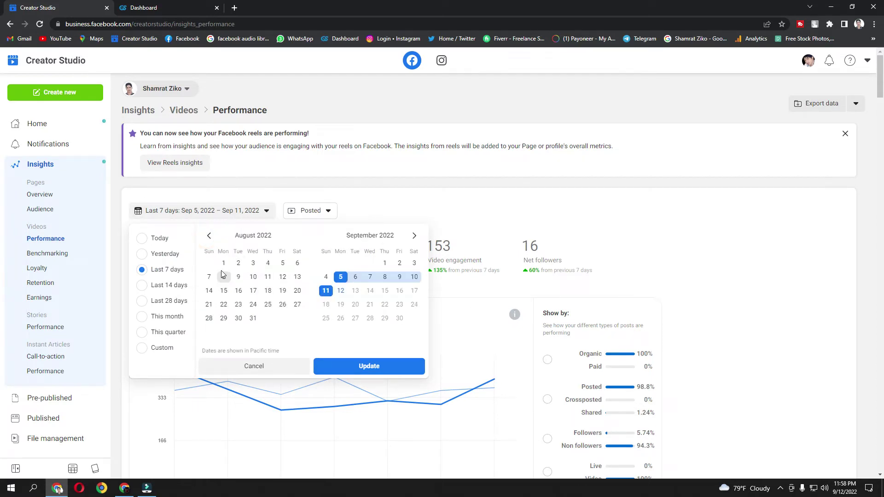
click(223, 263)
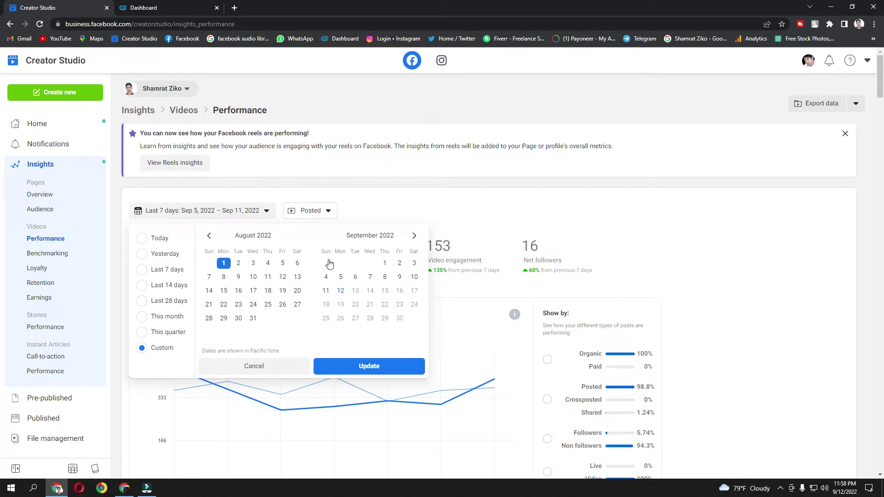
click(254, 322)
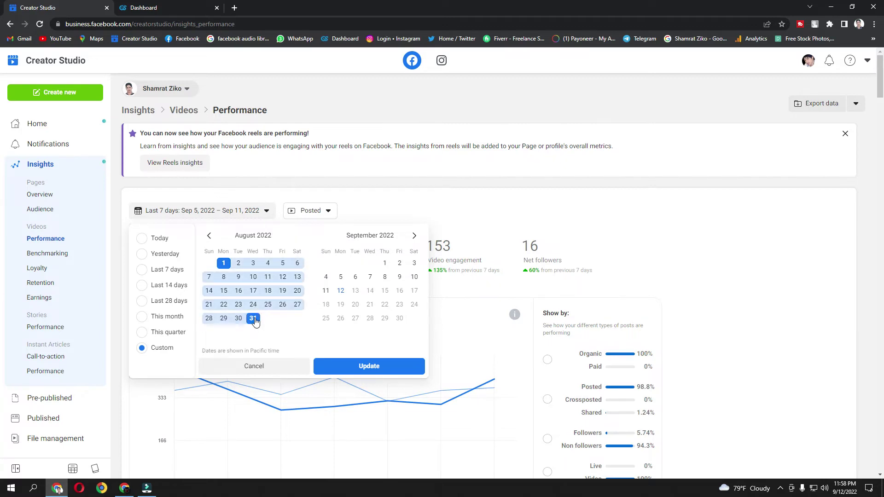
click(360, 371)
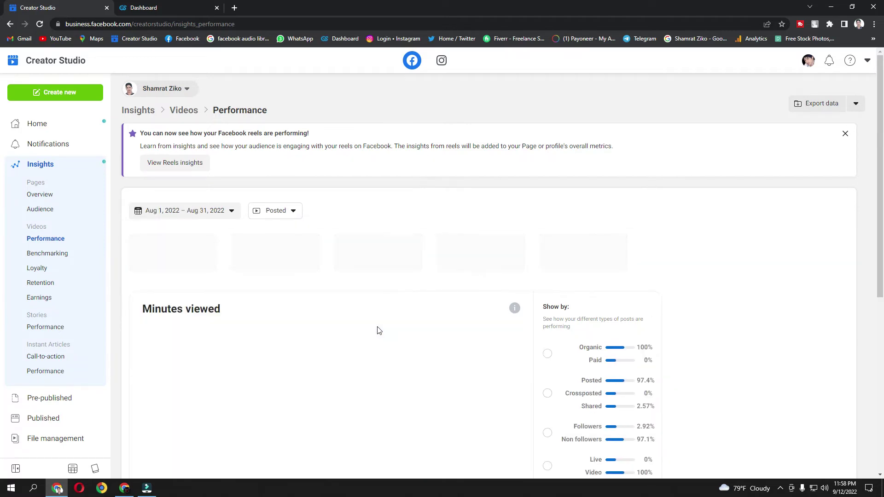
Step: Examine the August video metrics, the minutes viewed chart and the top videos list, and return to Home
scroll(424, 321, down, 2)
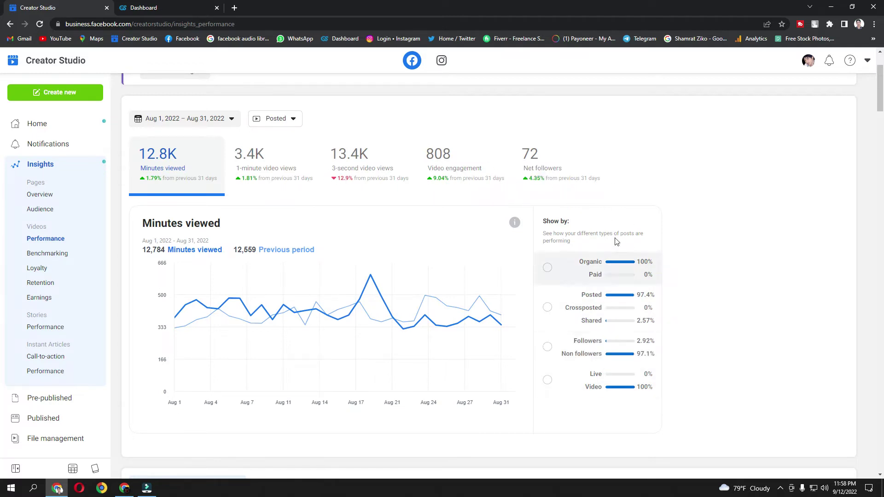
scroll(138, 263, down, 15)
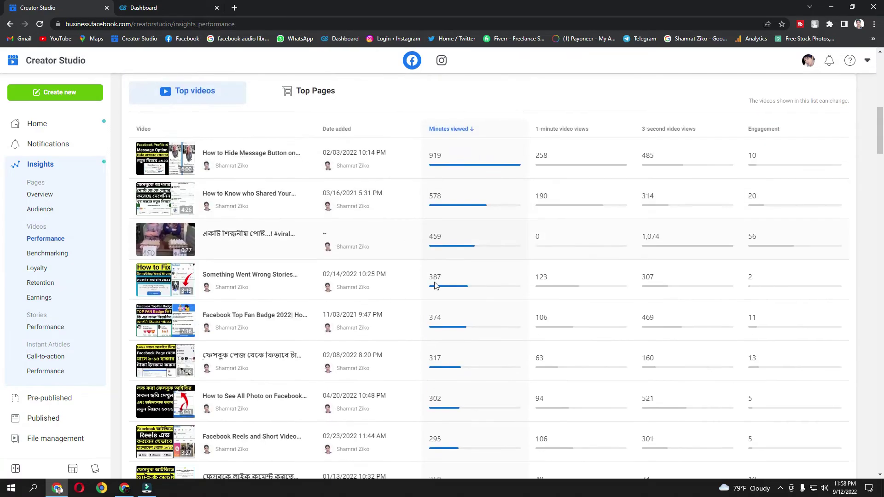
scroll(439, 274, up, 20)
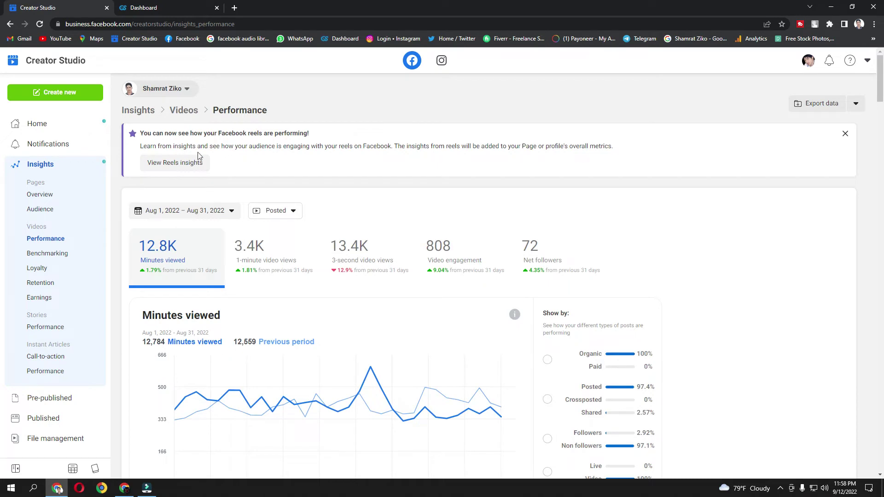
click(56, 171)
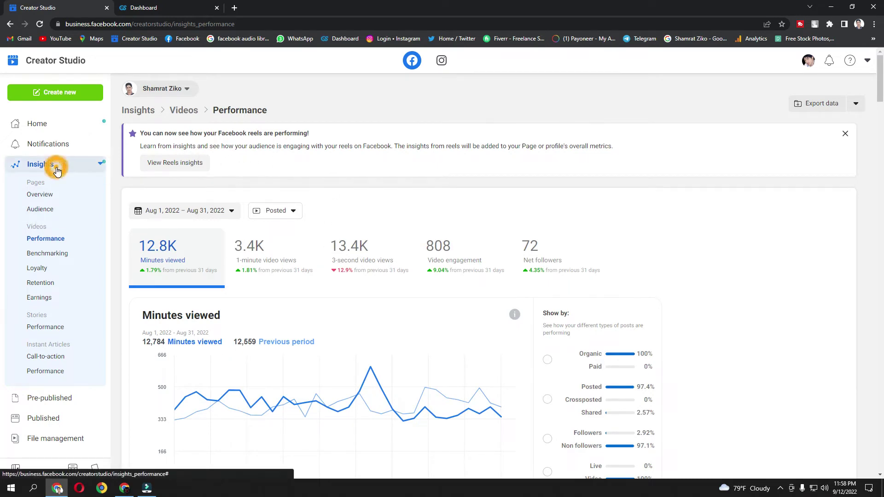
click(65, 123)
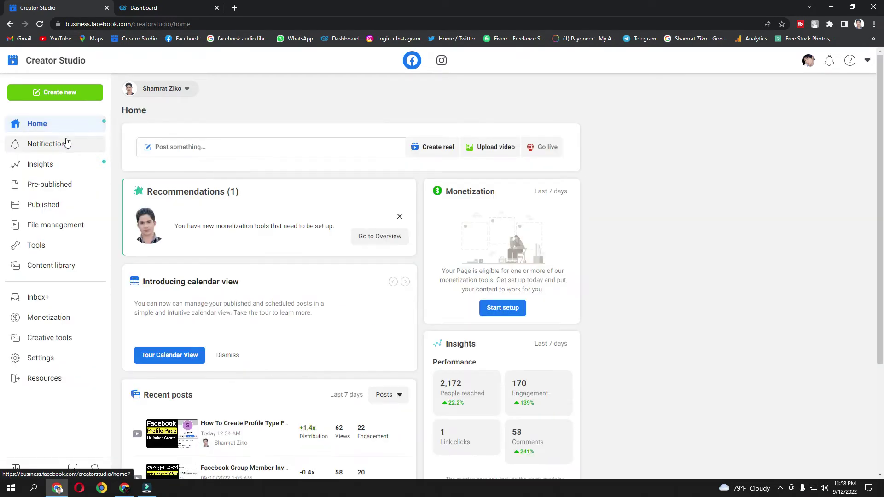
Step: Open the Page's Audience insights and examine the audience overview, trends chart and Grow your Audience video table
click(76, 165)
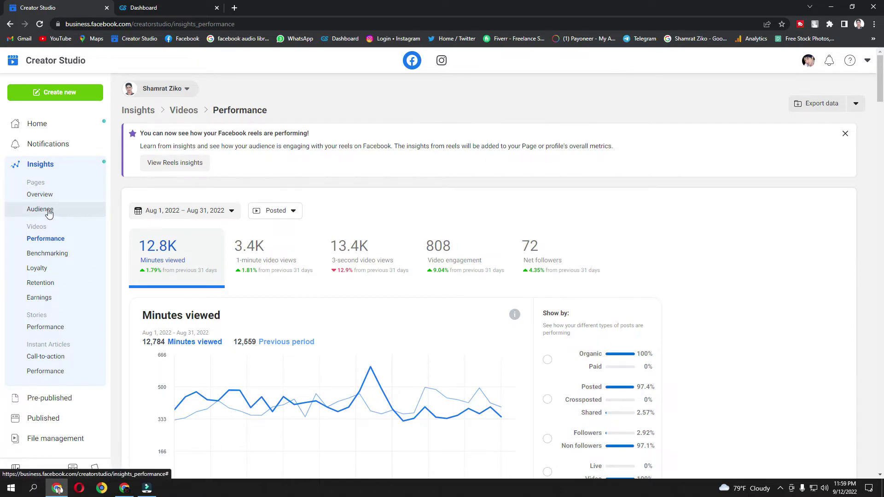
click(65, 212)
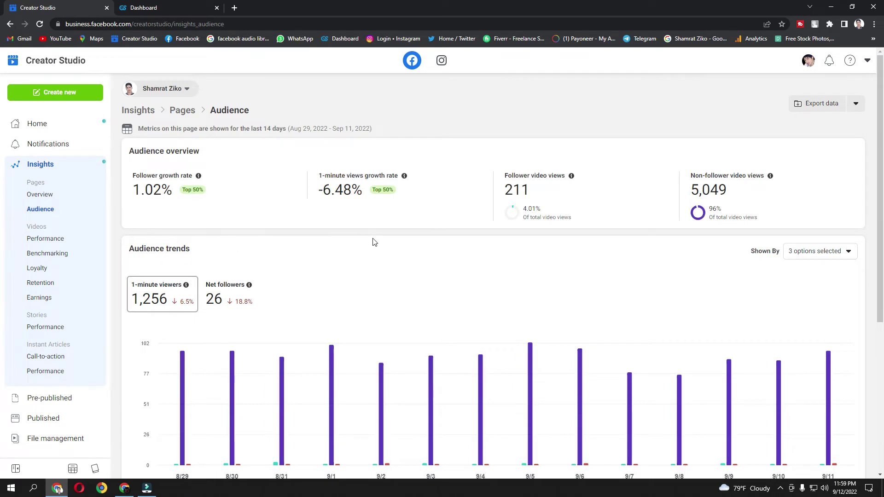
scroll(223, 200, down, 5)
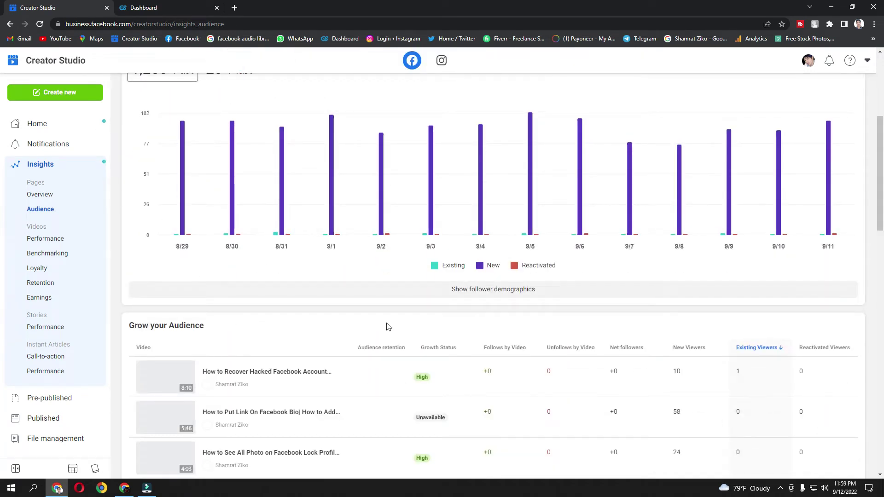
scroll(405, 317, down, 20)
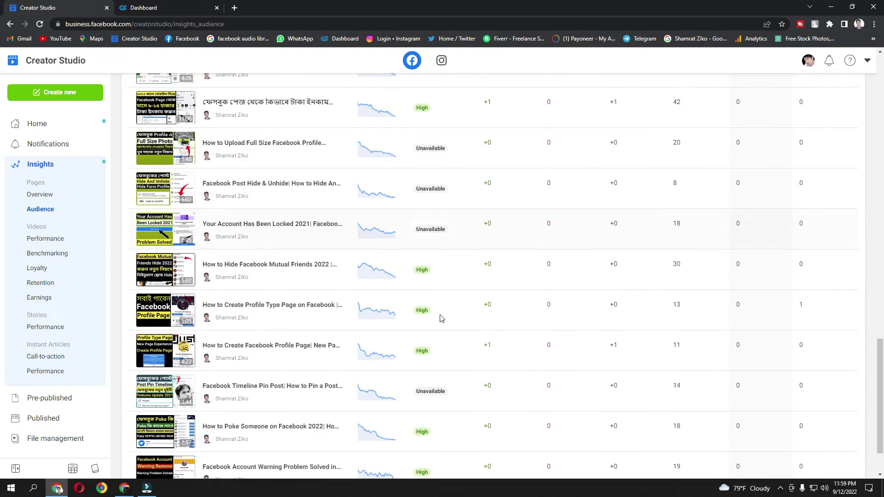
scroll(441, 318, down, 2)
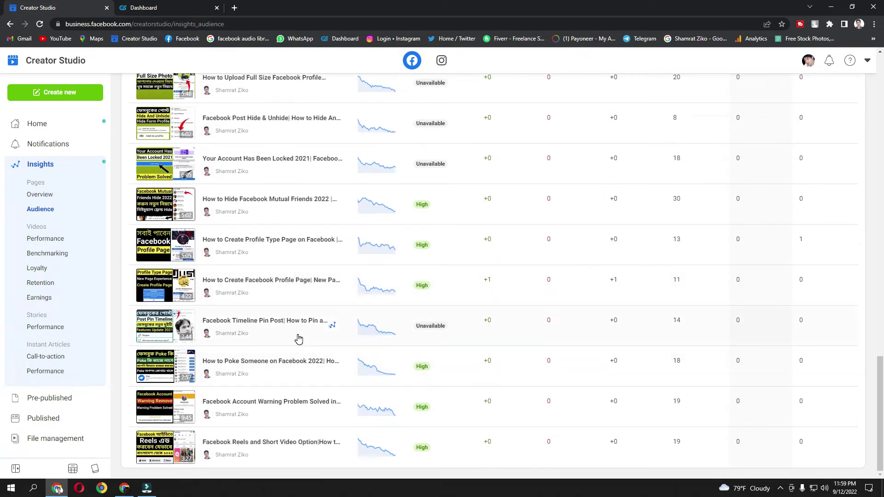
scroll(347, 346, up, 20)
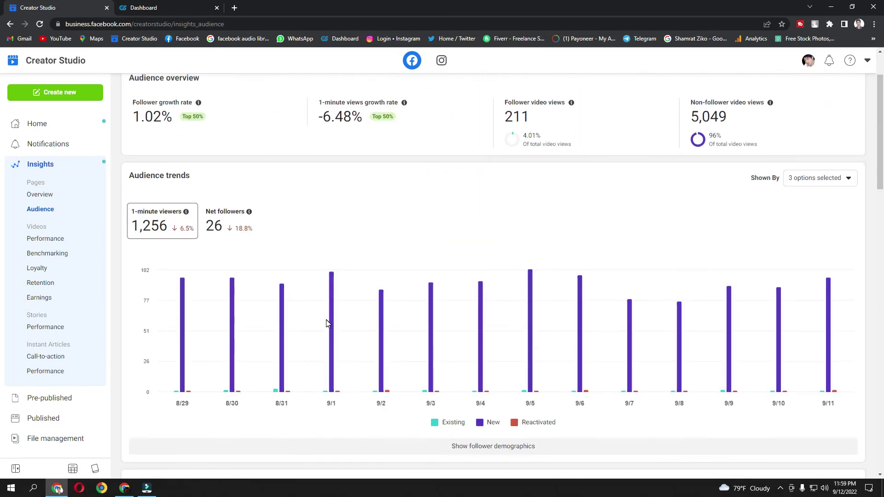
scroll(399, 284, down, 5)
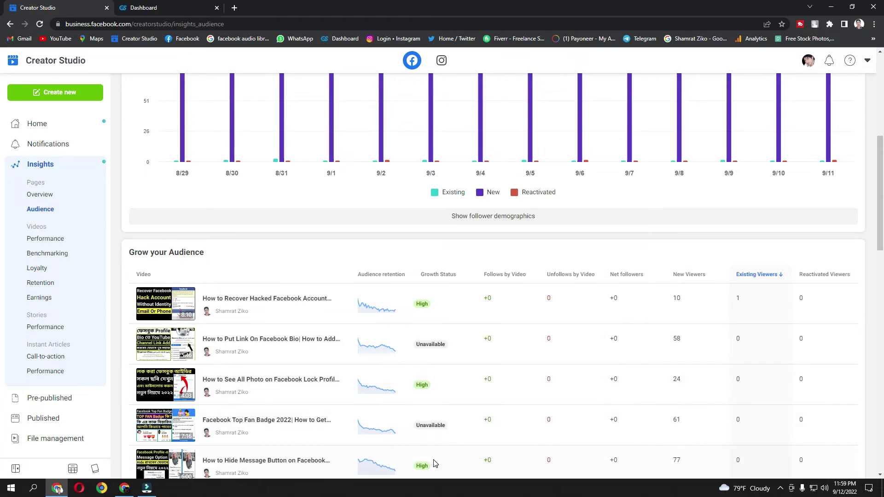
scroll(433, 458, down, 3)
scroll(433, 457, down, 1)
scroll(433, 455, up, 10)
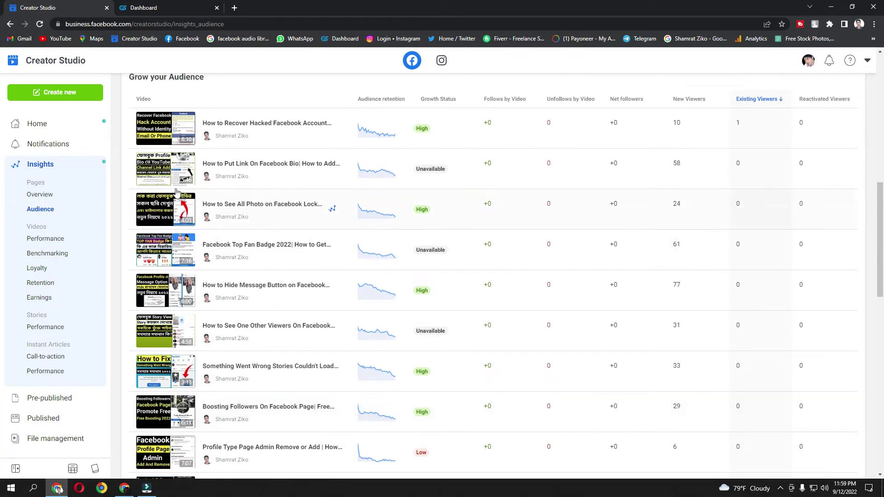
Step: Show the scheduled pre-published posts, limited to videos
click(47, 133)
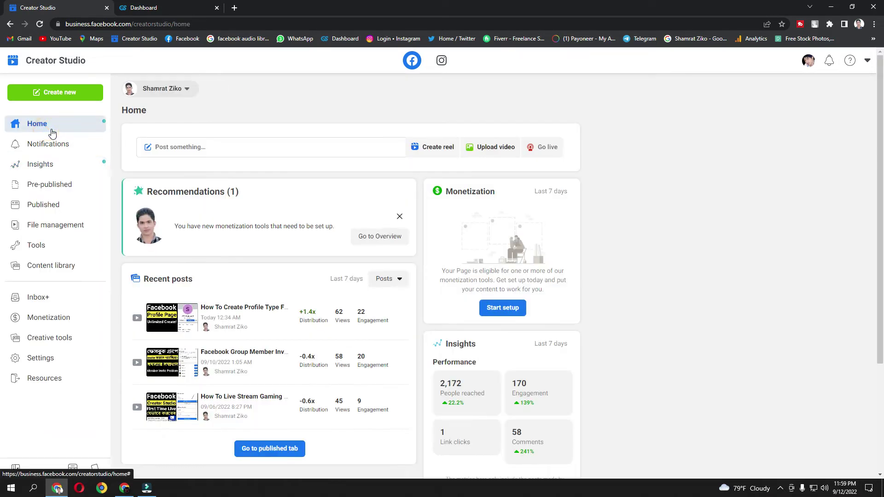
click(66, 185)
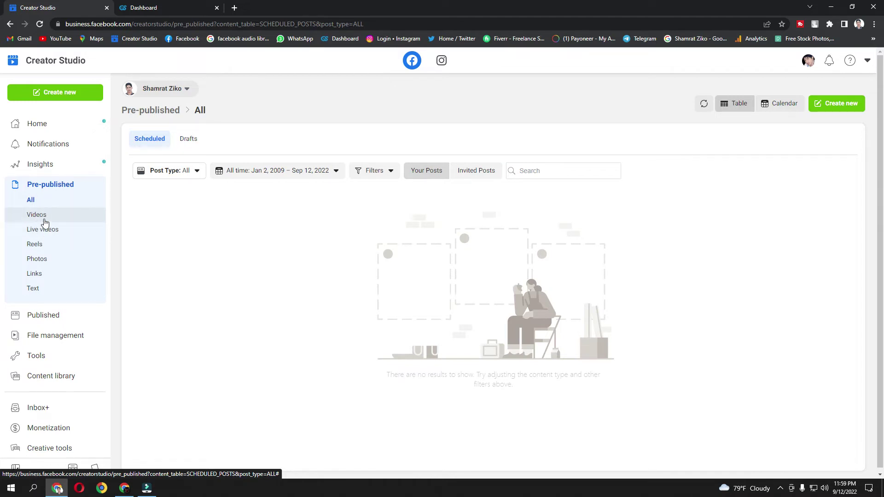
click(44, 219)
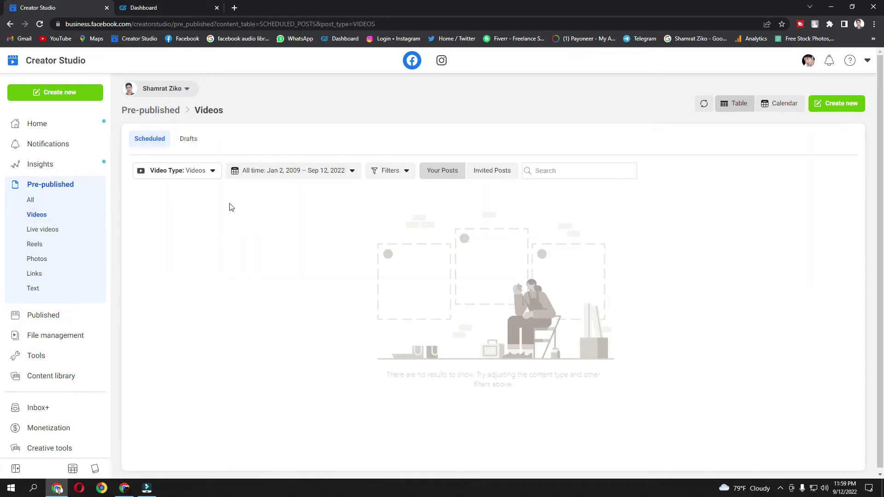
Step: Show the scheduled pre-published live videos for the last 7 days
click(57, 236)
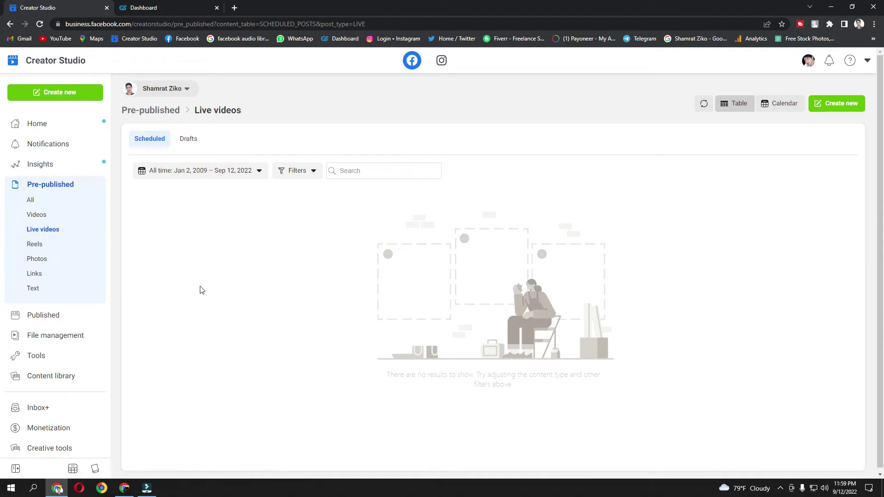
click(218, 173)
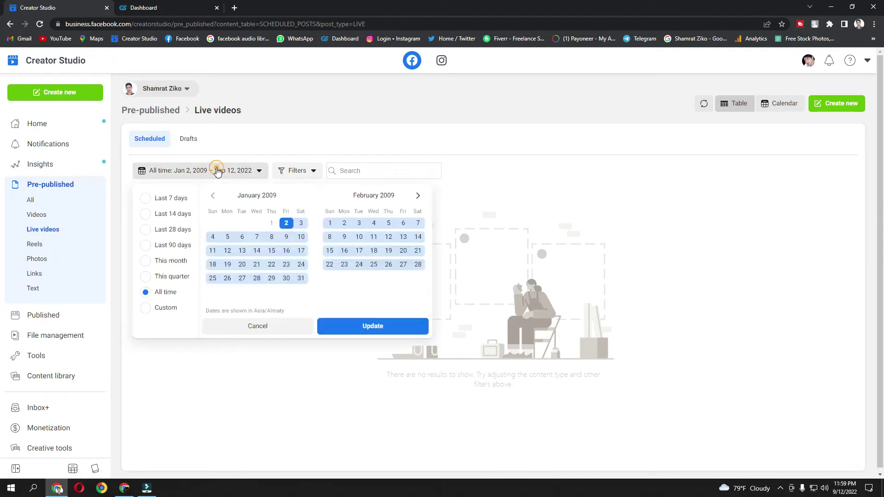
click(148, 199)
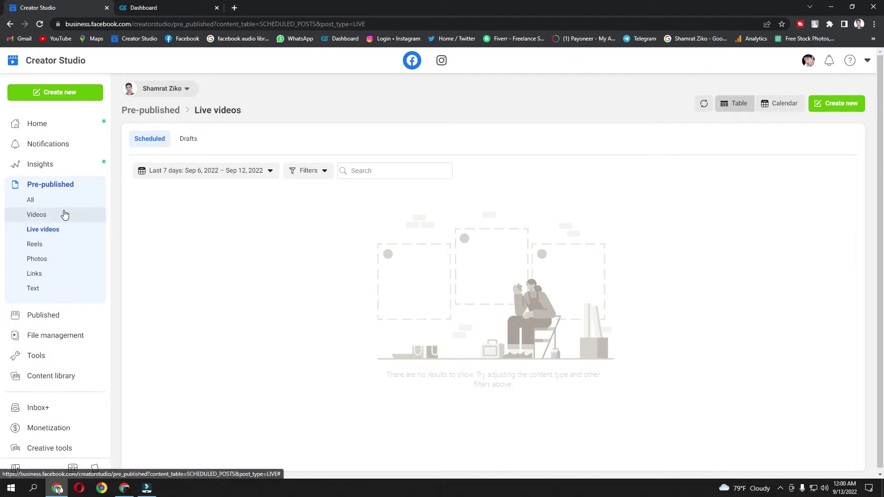
Step: View the pre-published videos and reels, and return to the list of all pre-published posts
click(65, 214)
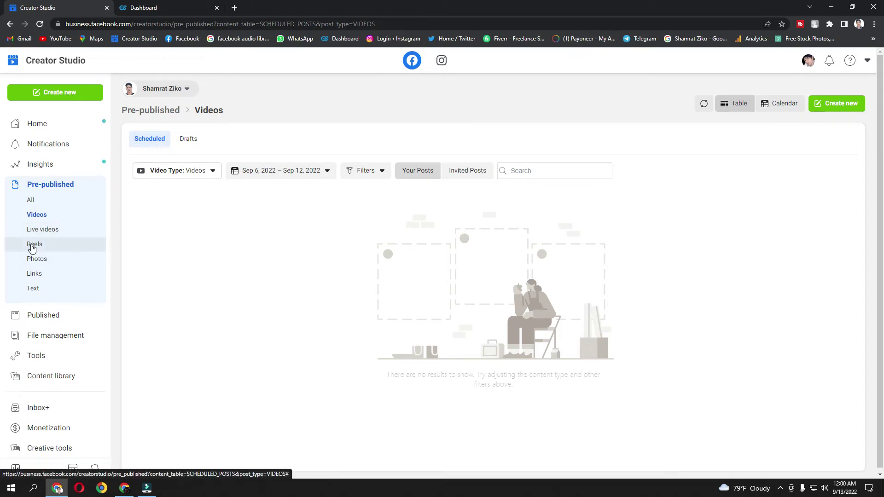
click(31, 247)
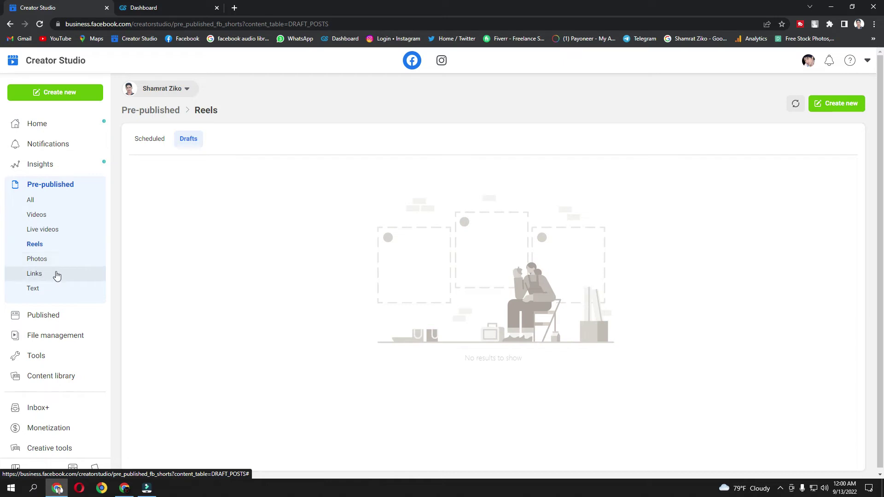
click(76, 191)
click(309, 113)
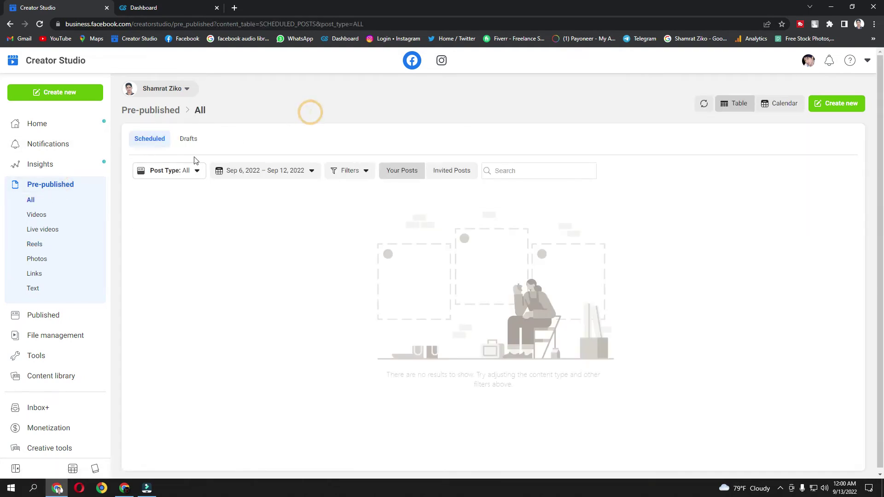
Step: Return to Home, open Your assets in File management and dismiss the introductory tip about clips
click(70, 127)
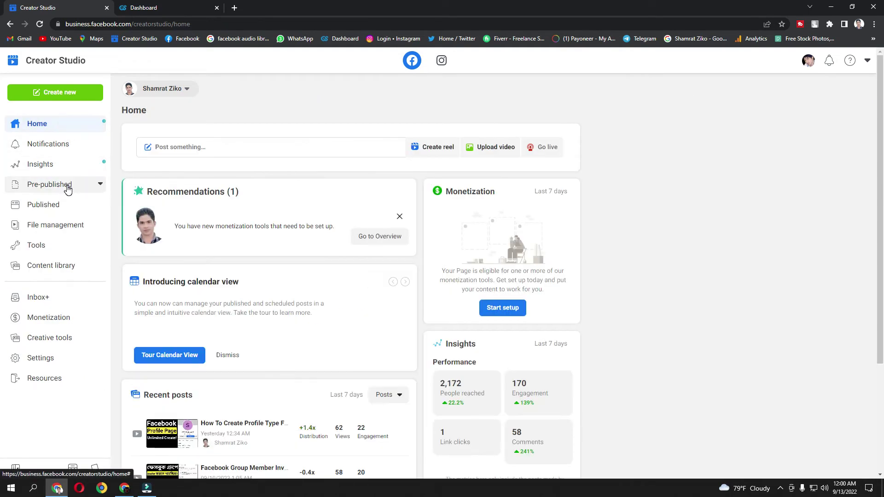
click(55, 228)
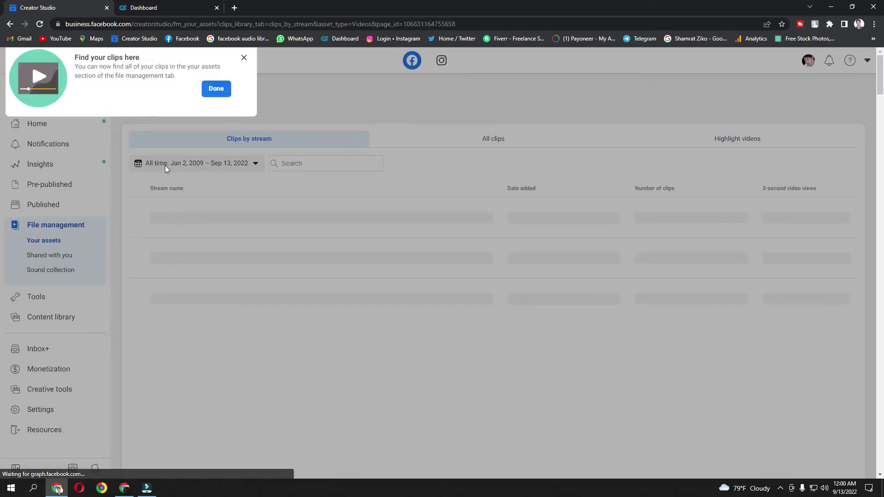
click(215, 89)
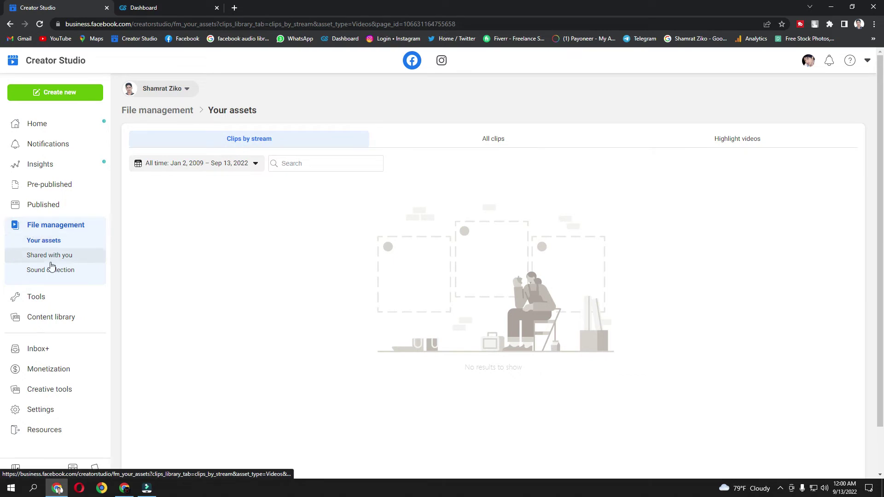
Step: Open the Sound collection, dismiss its tip, browse the track list, and return to Home
click(66, 271)
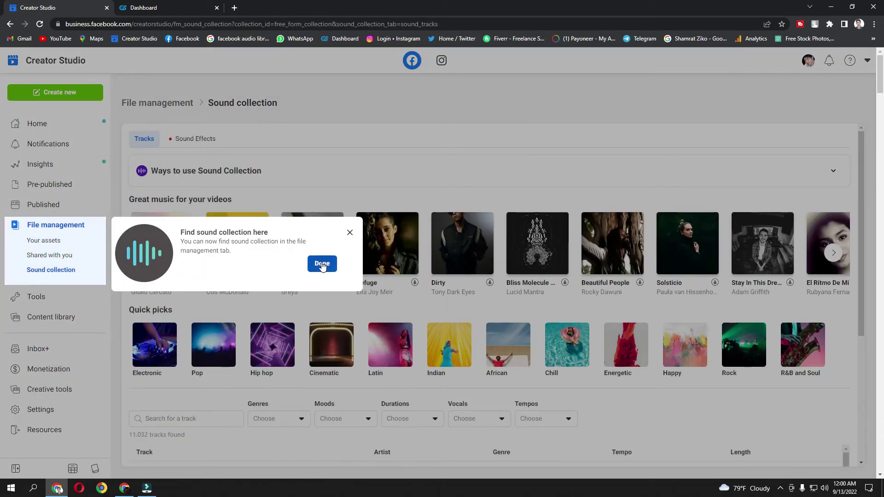
click(322, 263)
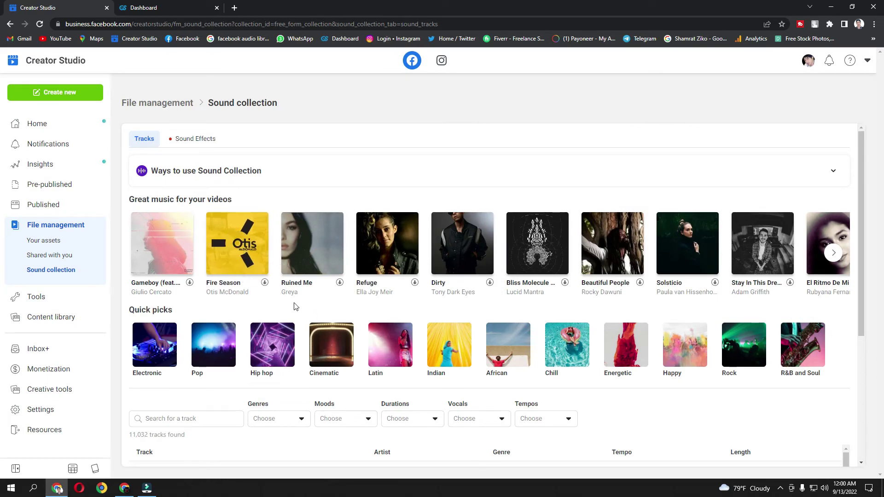
scroll(295, 307, down, 4)
scroll(223, 317, down, 10)
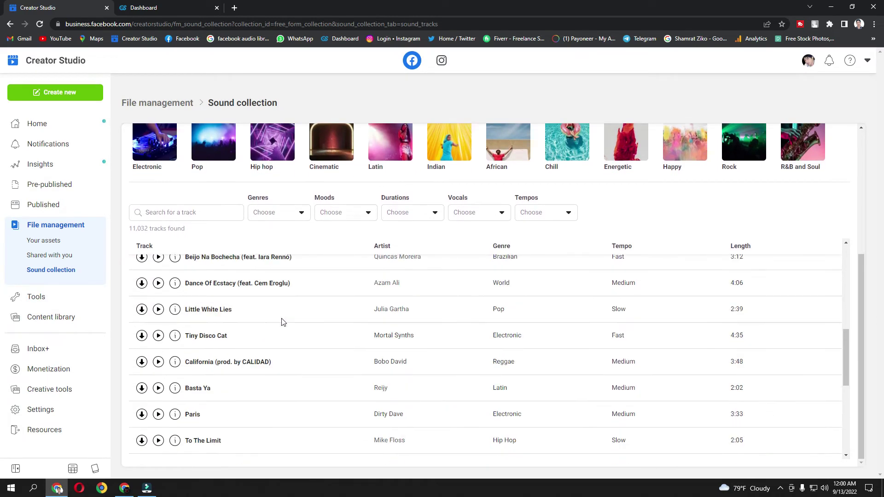
scroll(227, 312, down, 3)
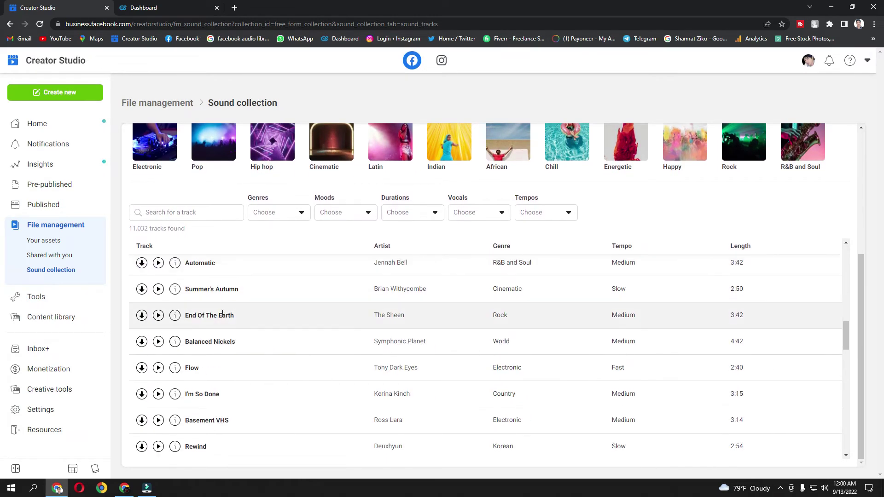
scroll(207, 300, up, 5)
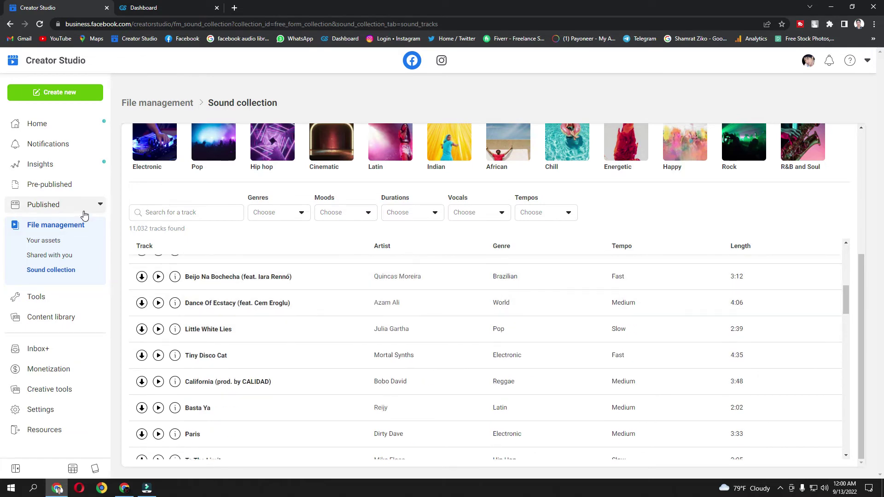
click(58, 122)
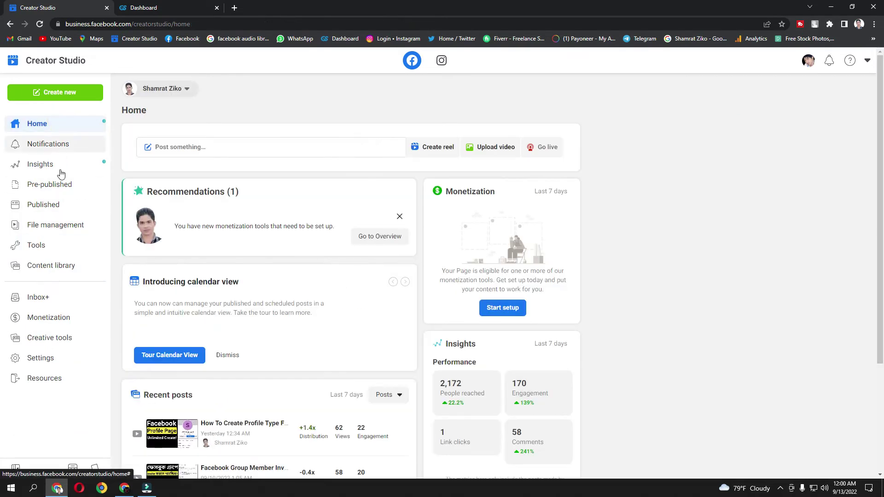
Step: View the Post testing page in Tools and the Posts page in the Content library, returning to Home after each
click(54, 248)
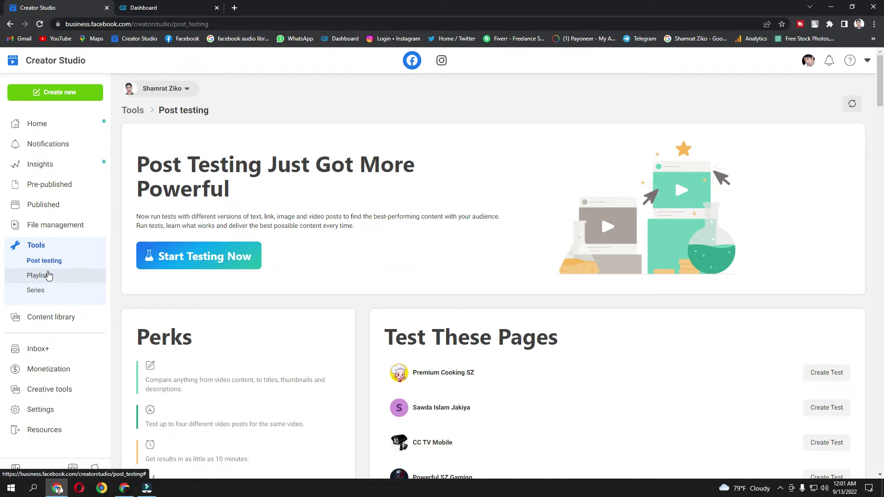
click(69, 124)
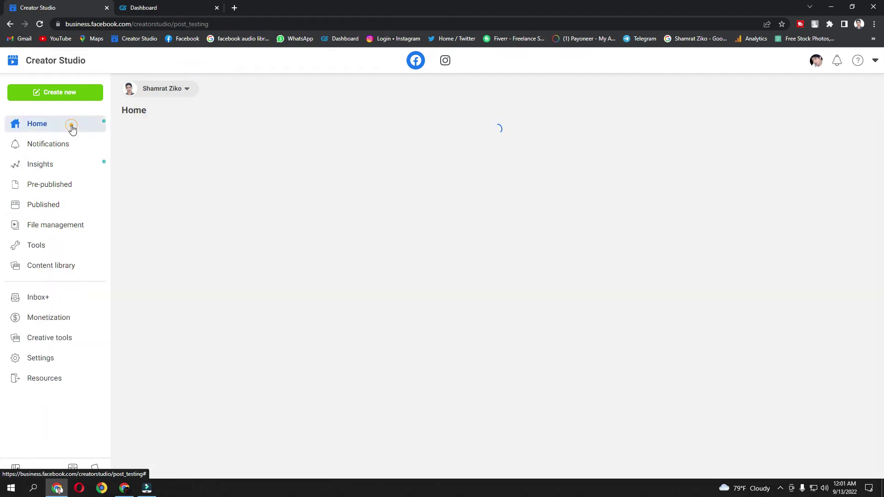
click(81, 272)
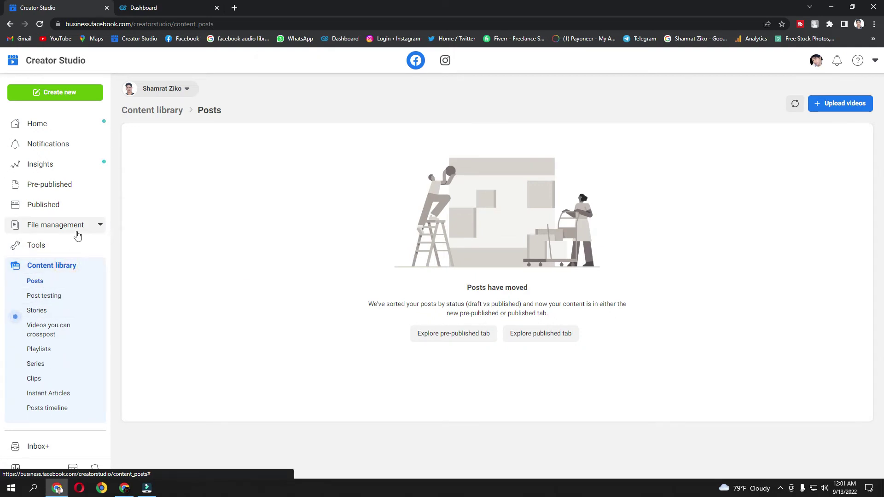
click(50, 131)
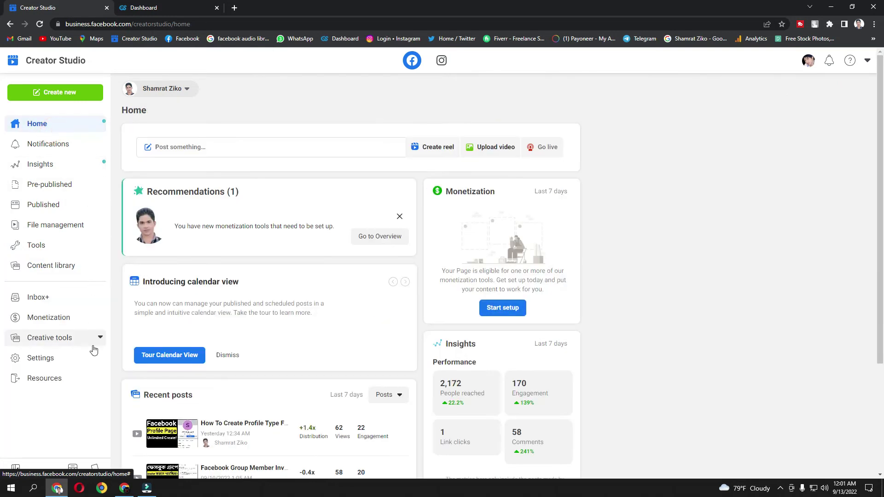
Step: View the Page's messages in Inbox+ and return to Home
click(50, 298)
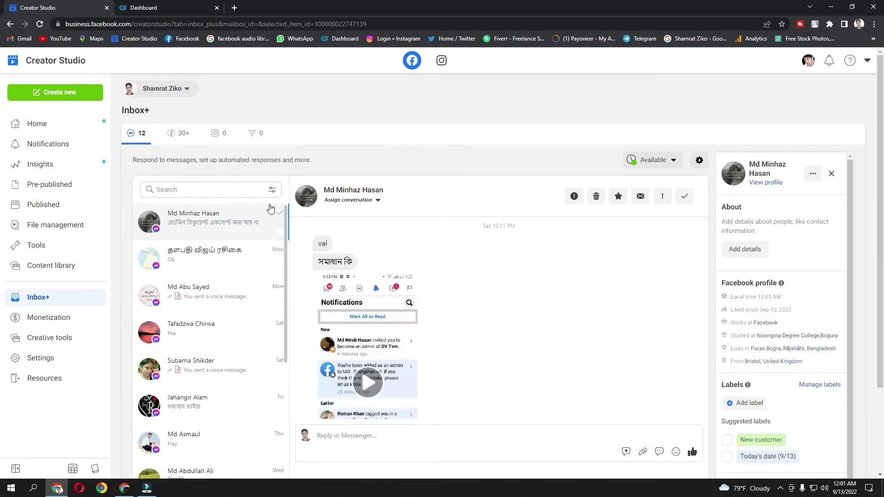
click(47, 124)
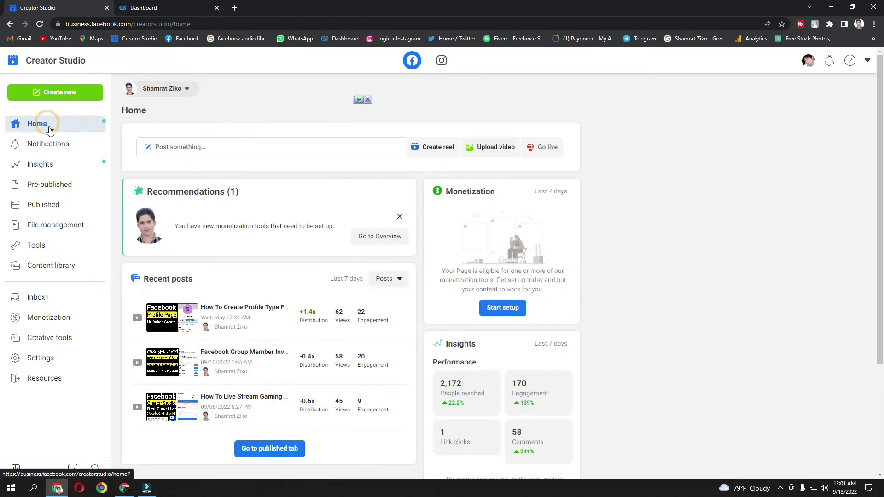
Step: Check the Monetization policy issues for recent violations and for monetization tools, and return to Home
click(78, 322)
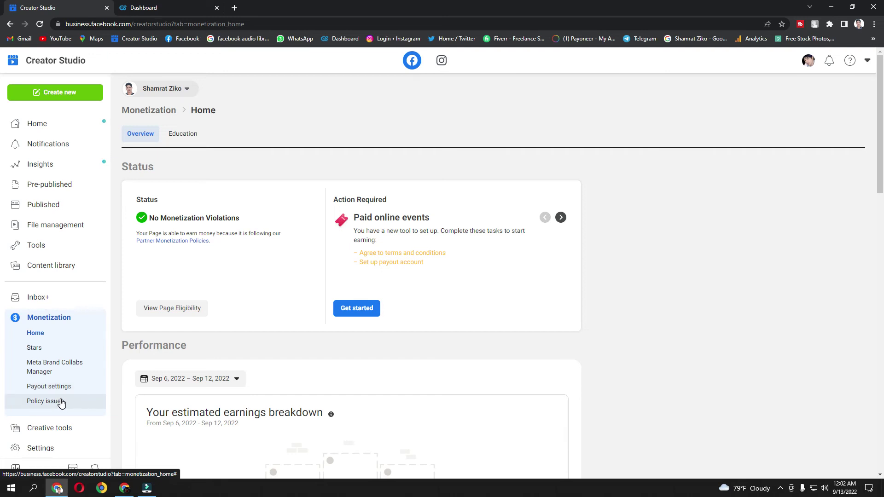
click(64, 404)
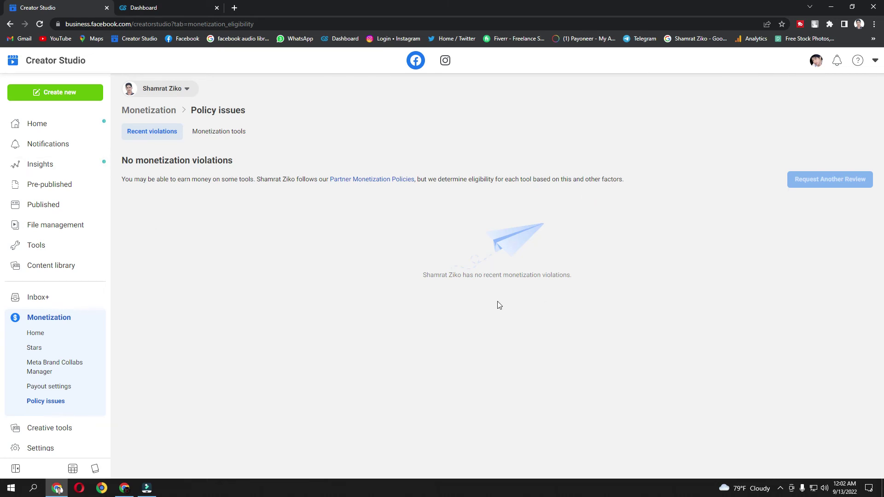
click(221, 132)
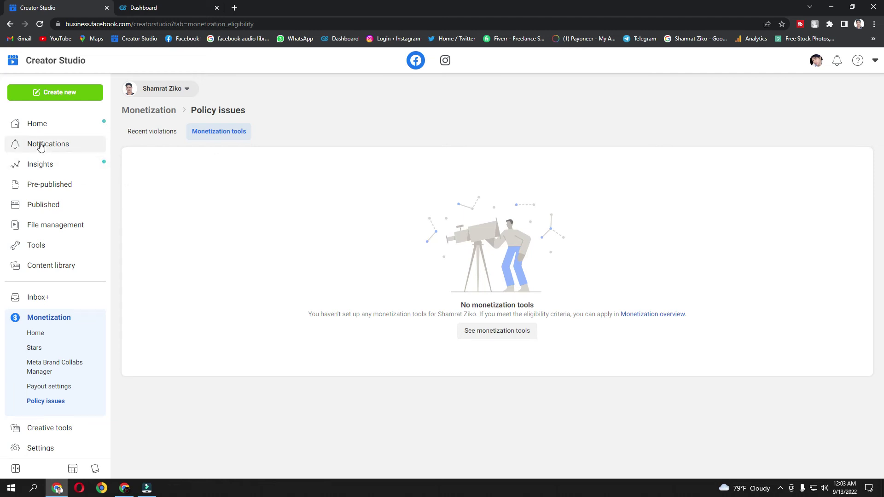
click(62, 131)
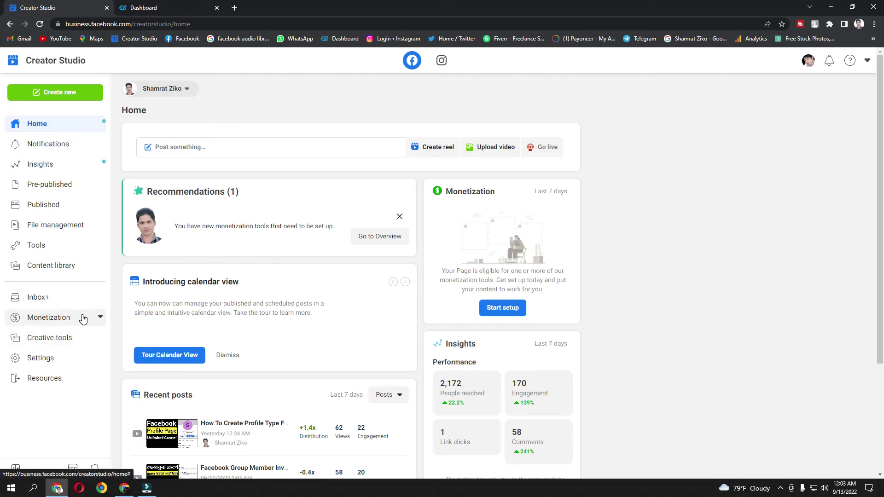
Step: Open the Live dashboard in Creative tools, examine its tournament, engagement, schedule and goal sections, and return to Home
click(75, 344)
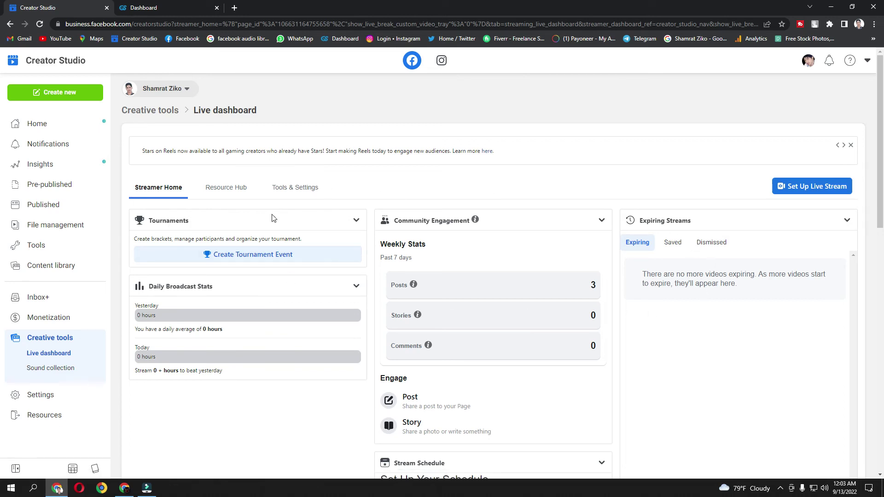
scroll(265, 332, down, 12)
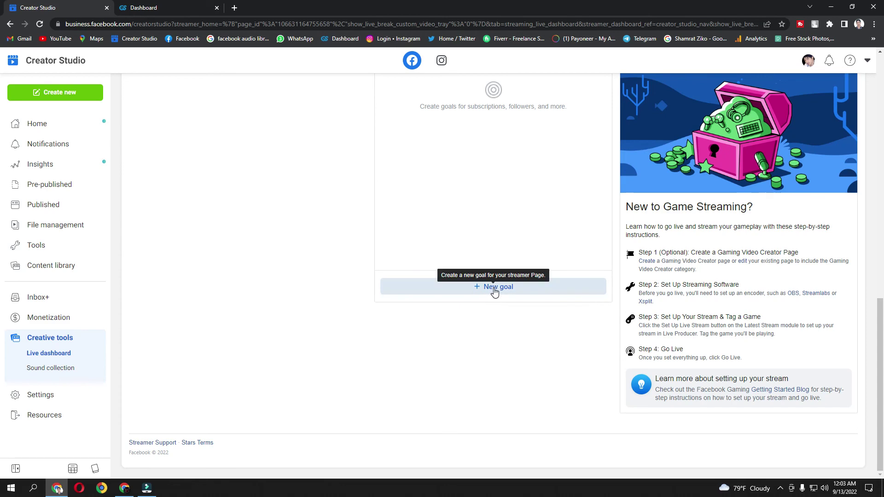
scroll(506, 302, up, 4)
scroll(514, 301, up, 8)
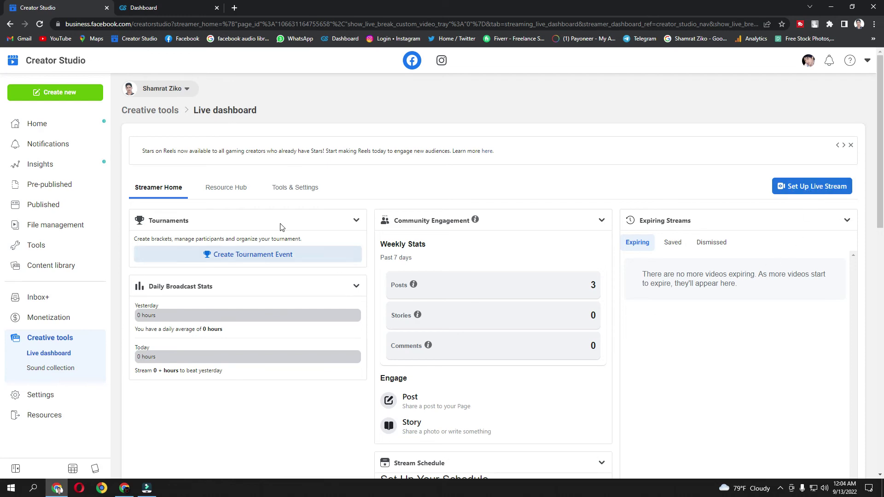
scroll(283, 222, down, 5)
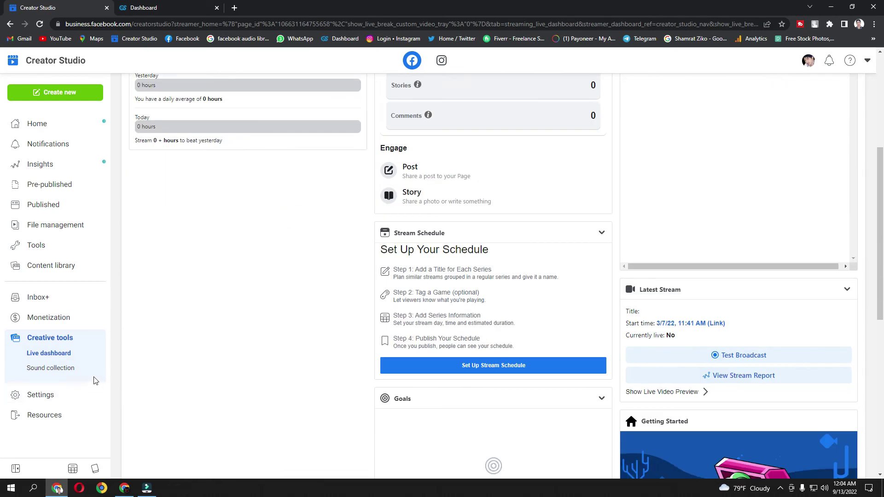
scroll(78, 125, up, 5)
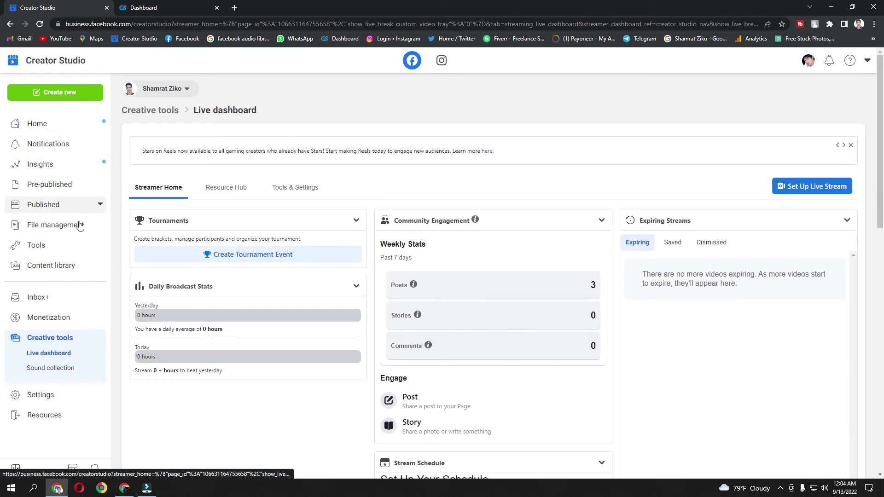
click(66, 131)
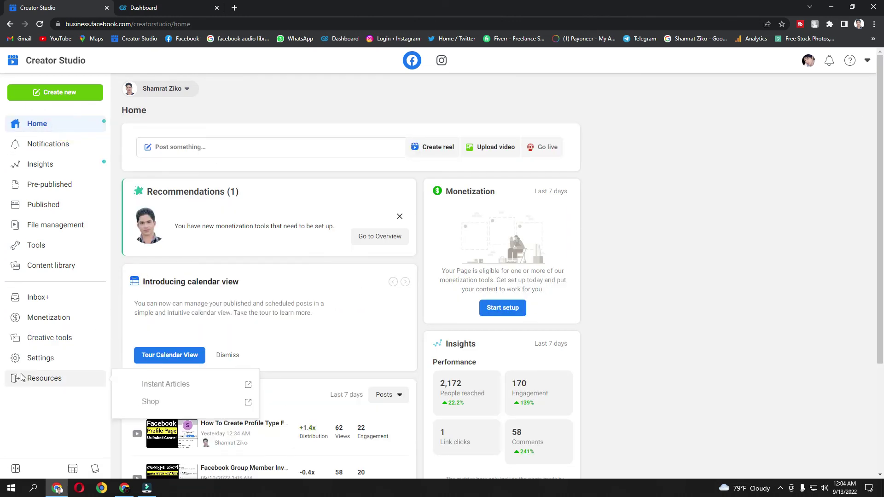
Step: Open the Page & permission settings, view the Pages offered for Page settings, and cancel the Page selection
click(69, 360)
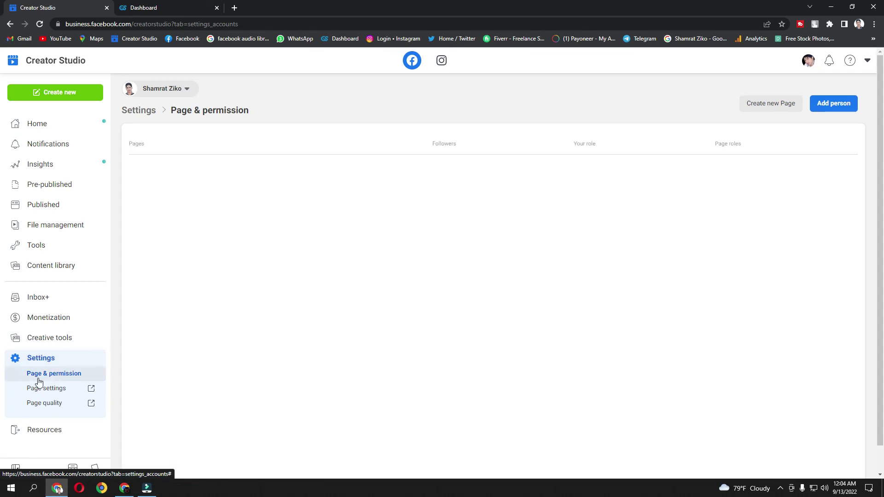
click(66, 391)
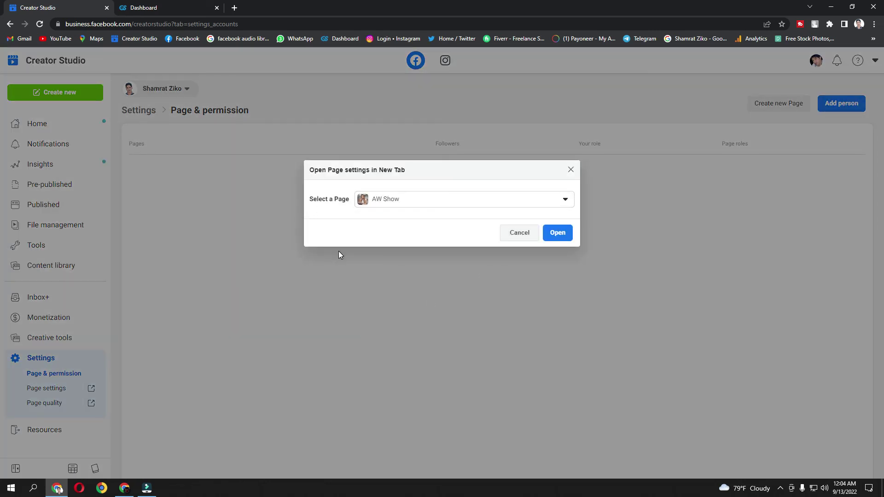
click(564, 201)
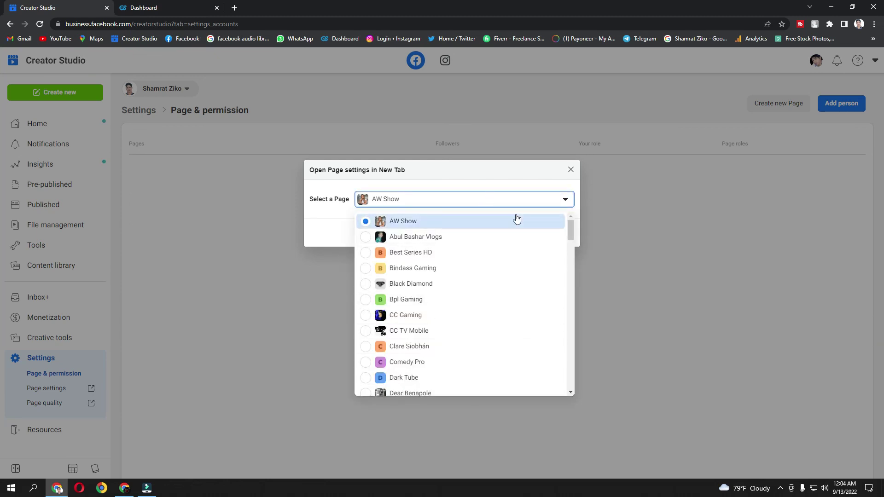
click(566, 203)
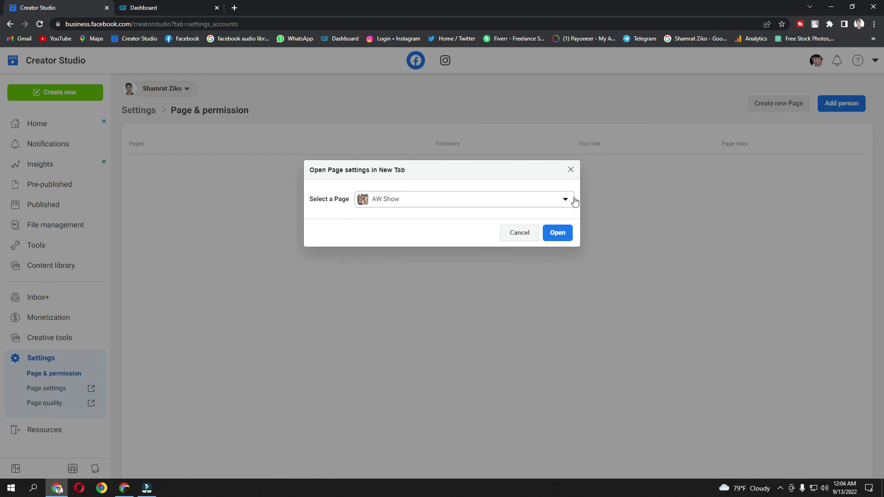
click(521, 233)
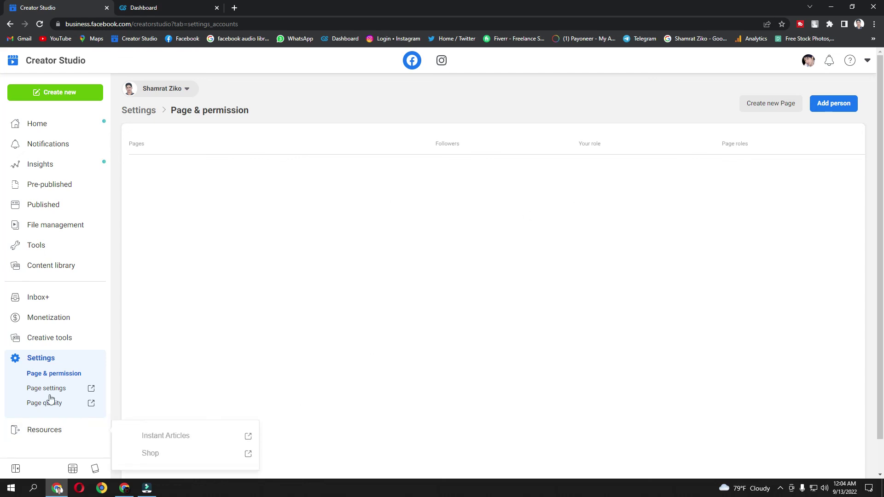
mouse_move(46, 435)
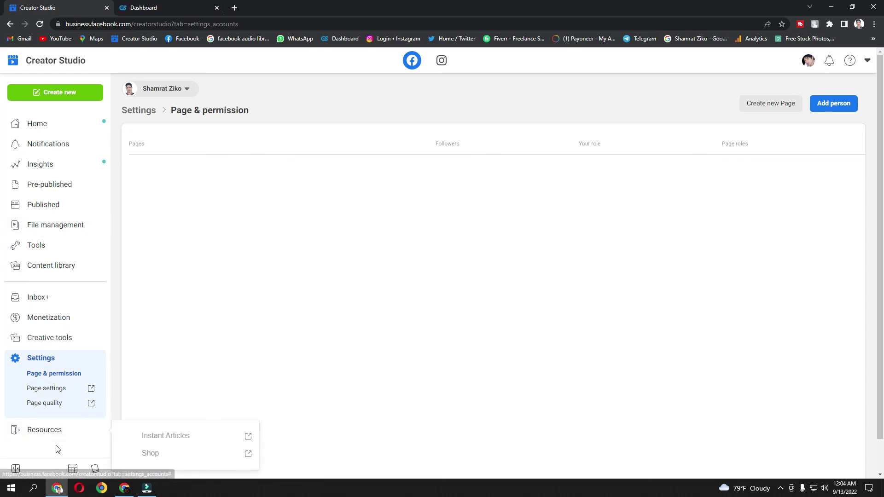
click(218, 325)
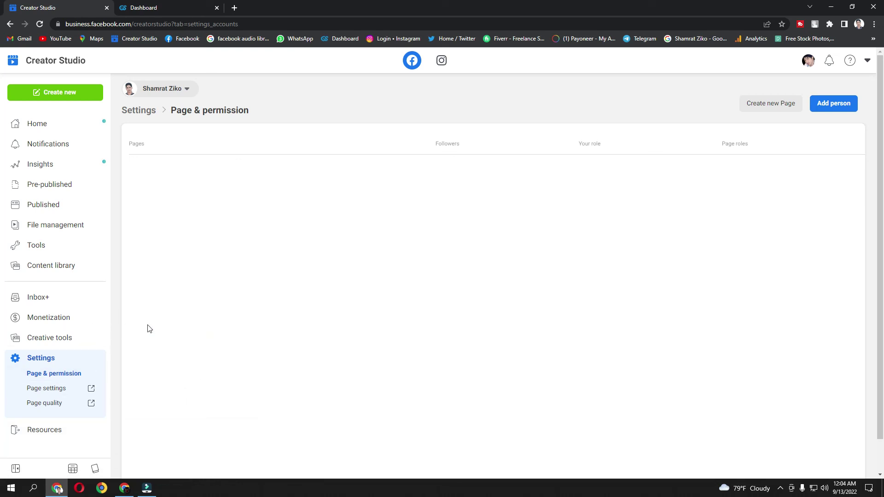
Step: View the Pages offered for Page quality in Settings, cancel the selection, and return to Home
click(49, 409)
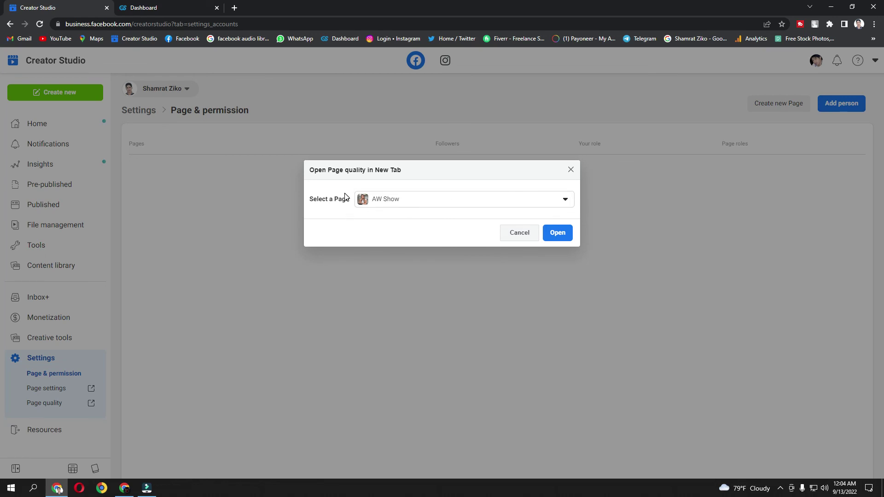
click(497, 199)
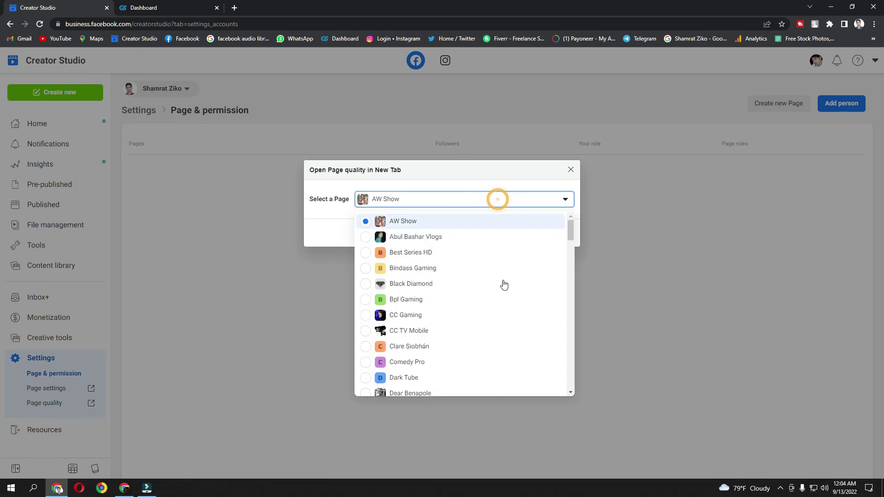
click(565, 199)
click(527, 235)
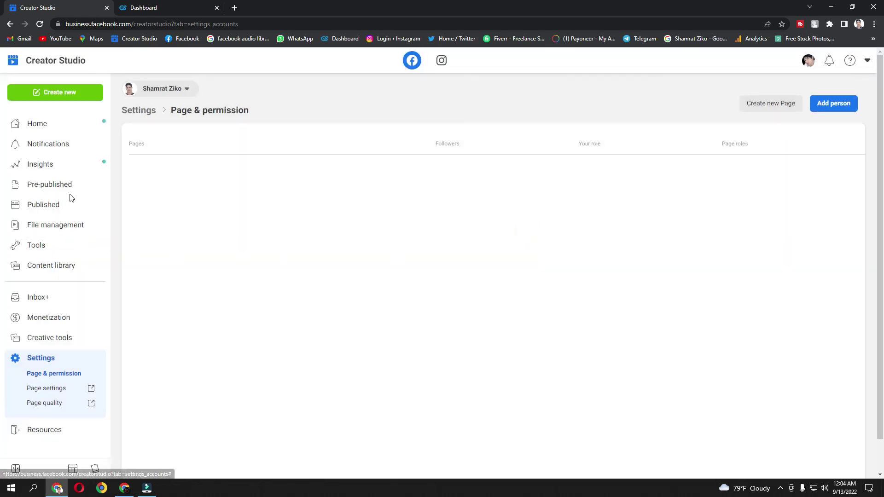
click(62, 128)
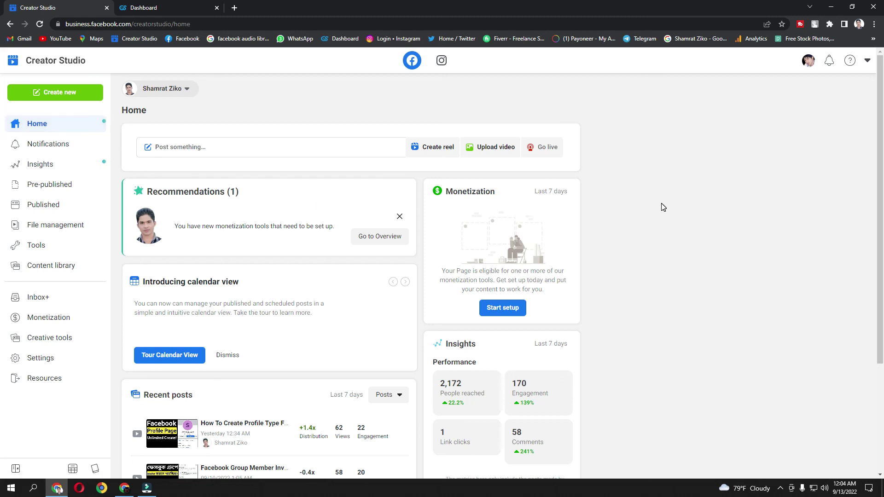
scroll(487, 268, down, 3)
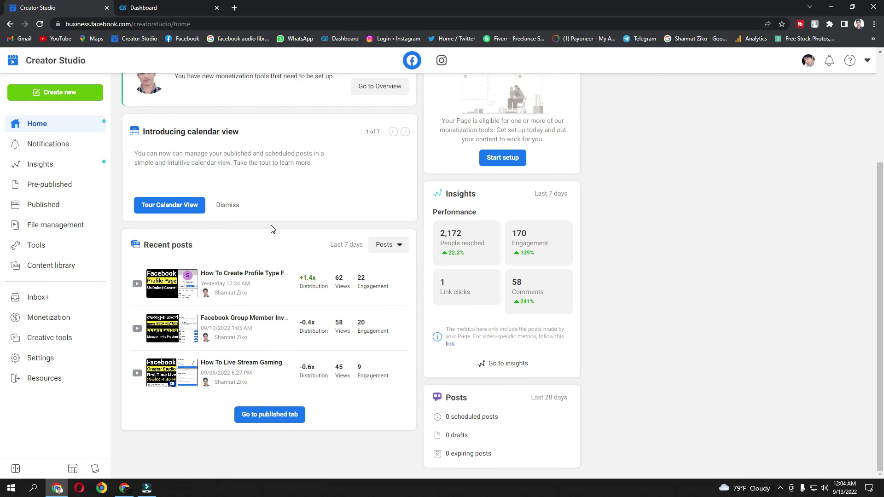
scroll(272, 225, up, 3)
scroll(382, 217, down, 3)
scroll(213, 188, up, 3)
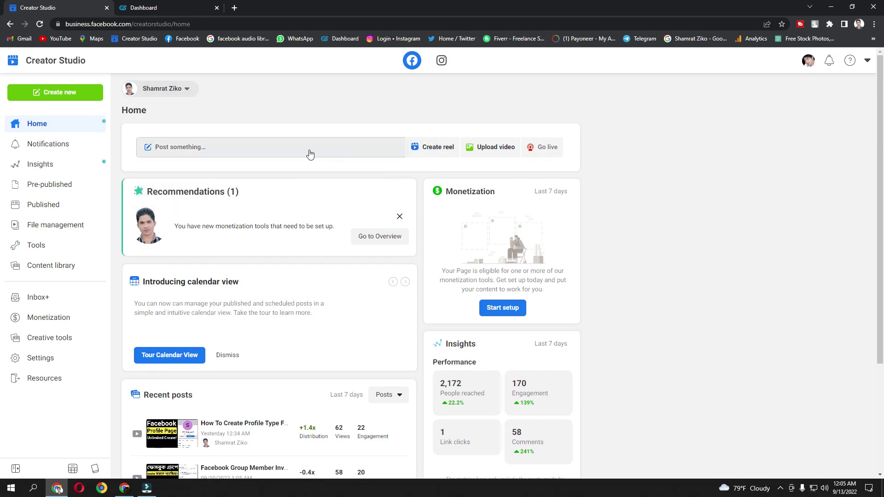
scroll(285, 168, down, 3)
scroll(275, 174, up, 3)
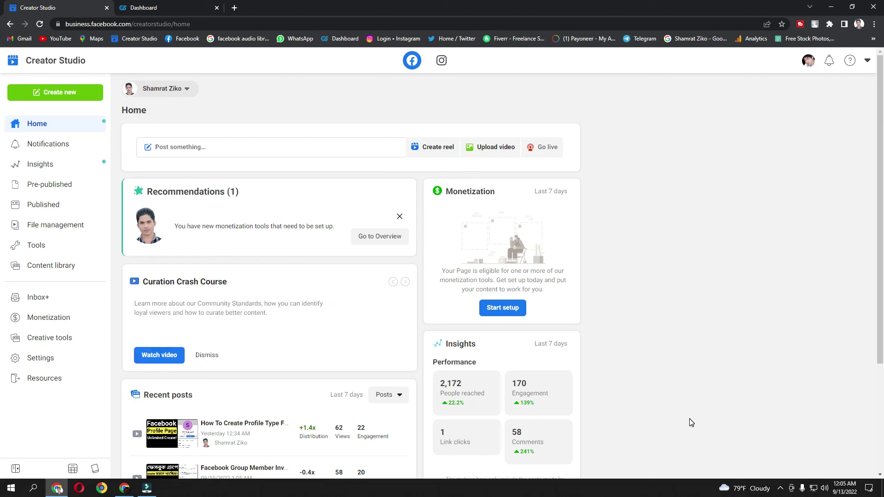
click(781, 489)
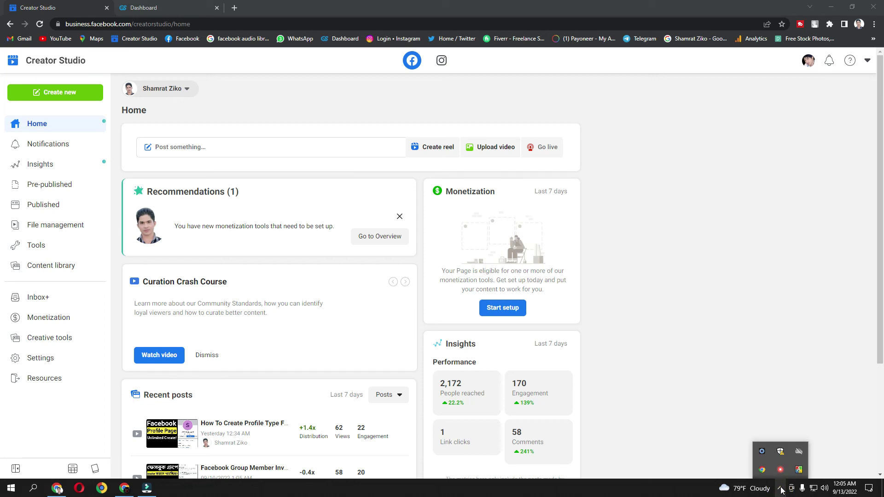
right_click(781, 469)
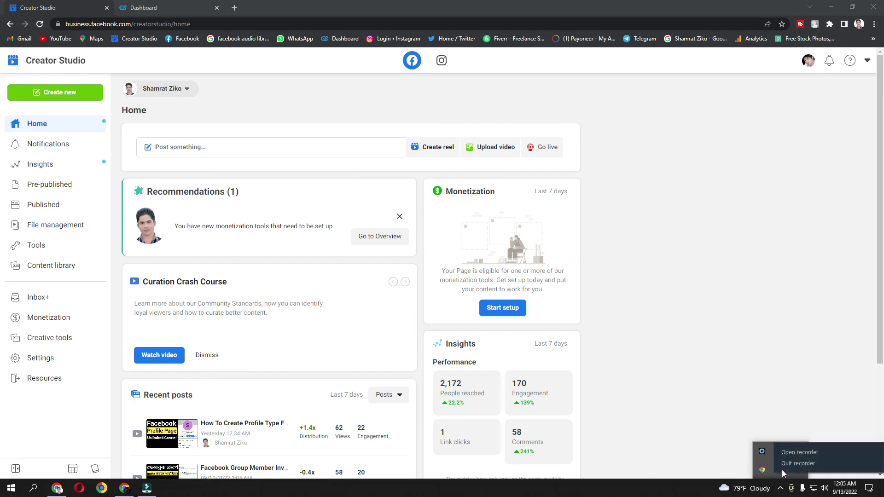